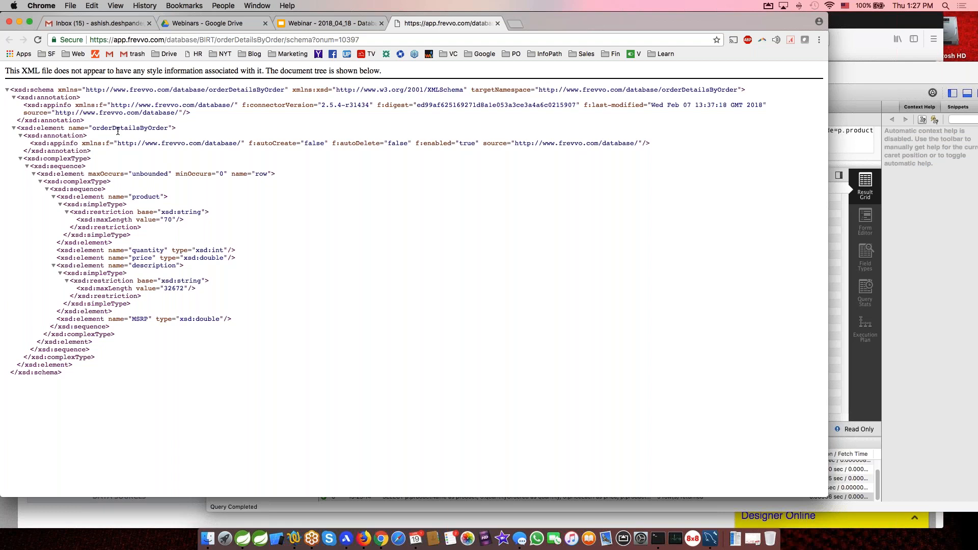
Examine the row and product elements of the orderDetailsByOrder schema, including the product's string restriction and maximum length
triple_click(149, 174)
double_click(149, 174)
click(146, 197)
drag(186, 220, 182, 212)
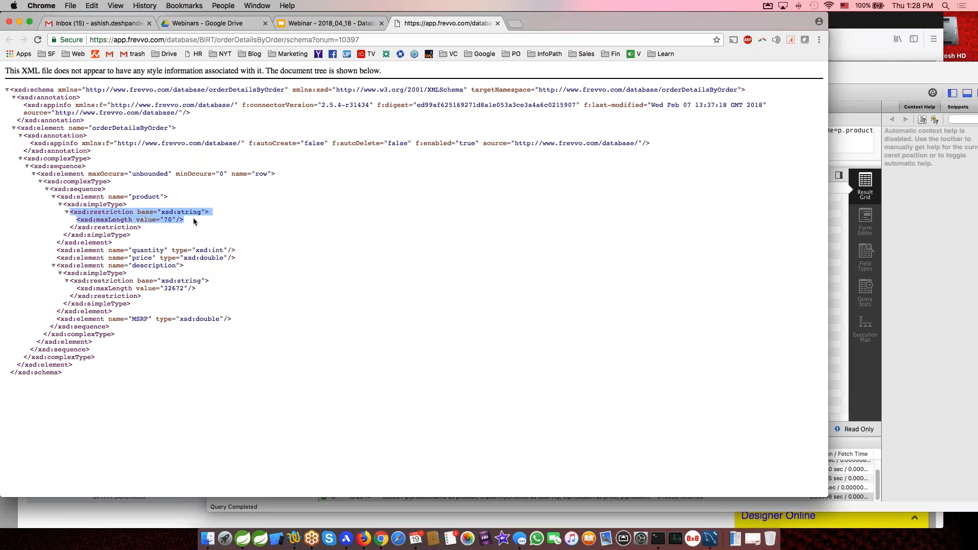
click(194, 224)
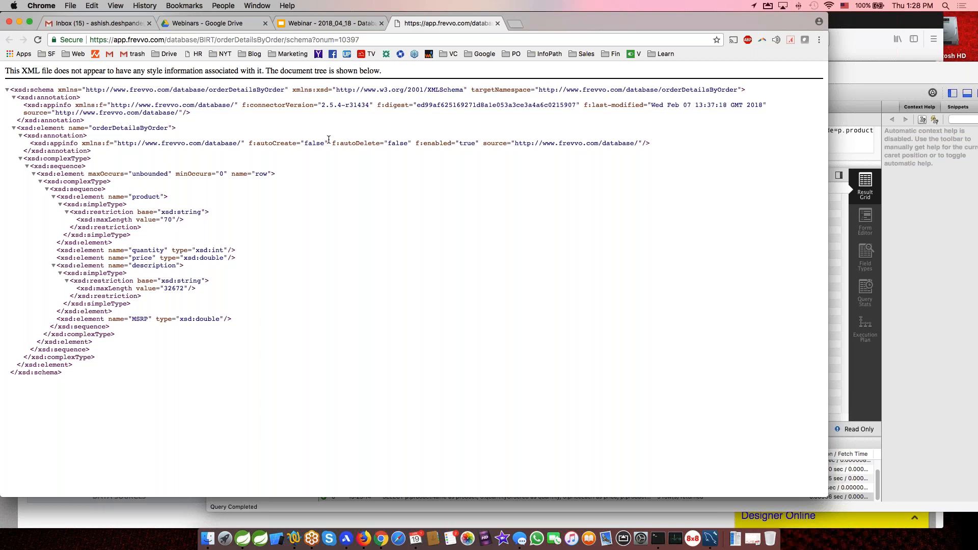
Compare the query on the "Order Line Items – Generate Schema" slide with the generated XML schema page
click(326, 28)
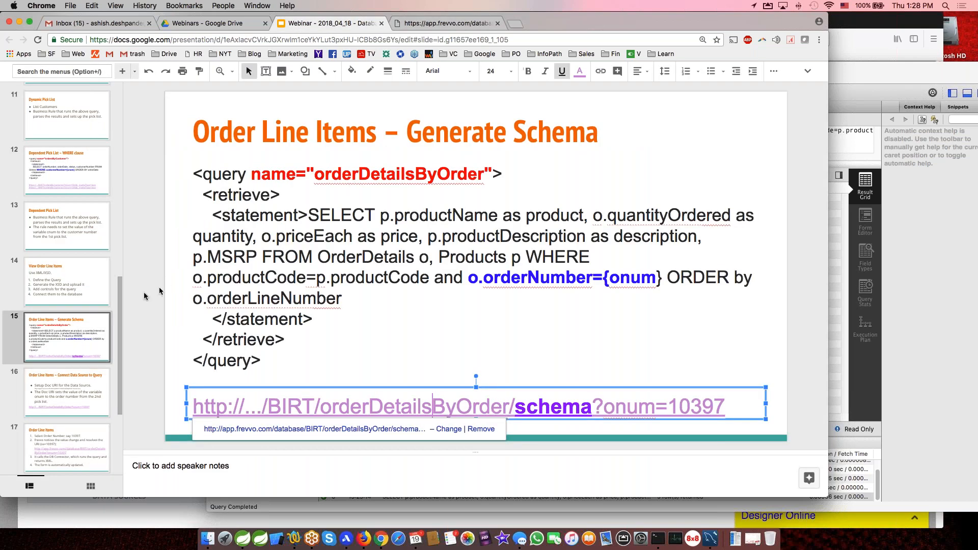
click(77, 324)
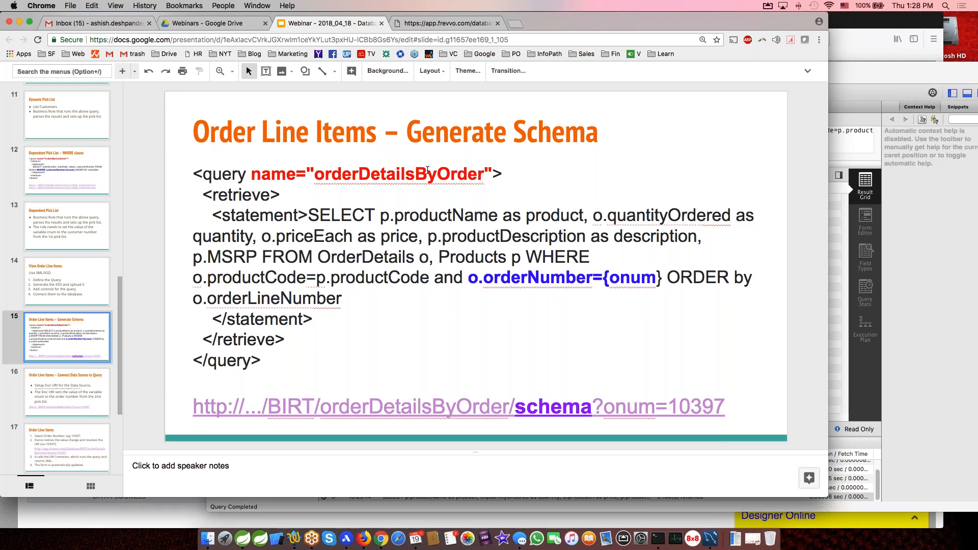
click(451, 21)
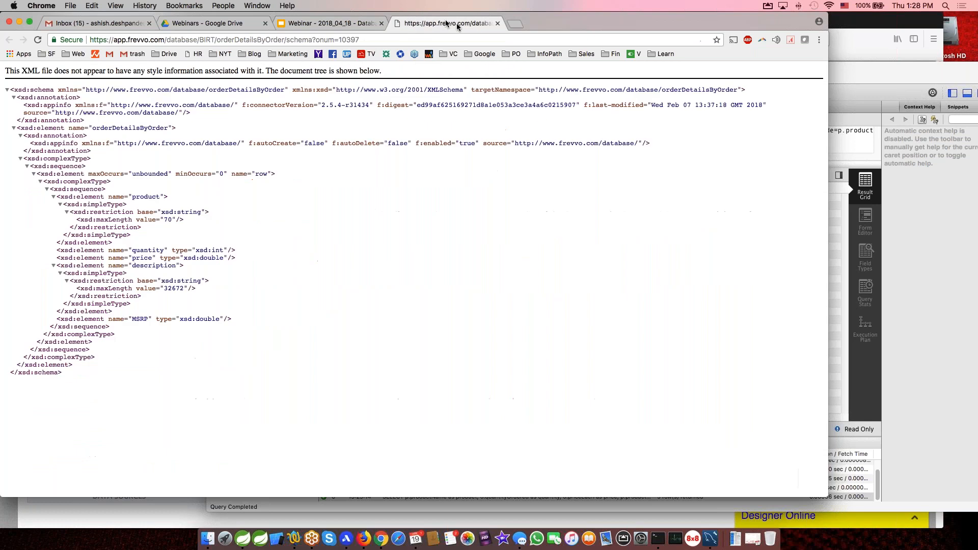
click(346, 24)
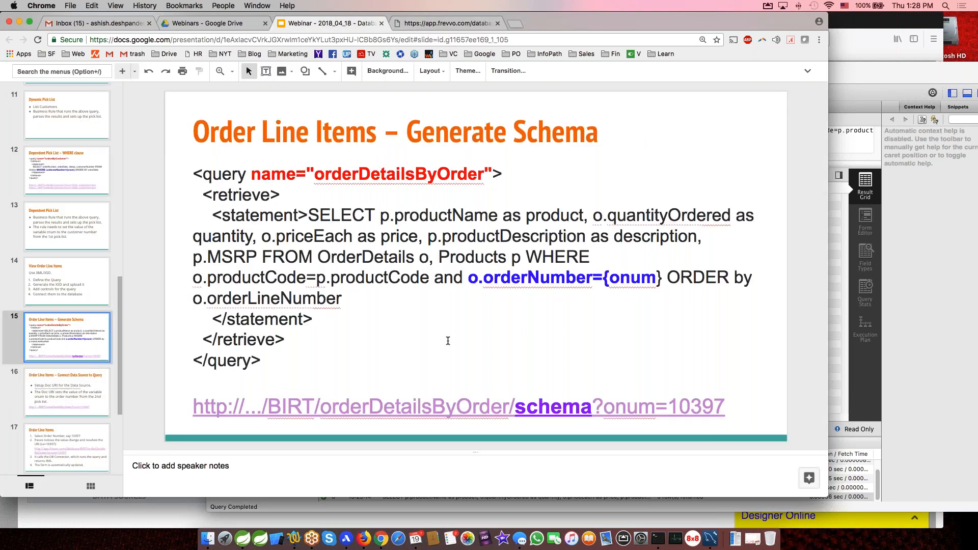
Switch to Firefox, leave the Orders by Customer form and download the application's Order Details by Order schema
key(super+Tab)
key(super+Tab)
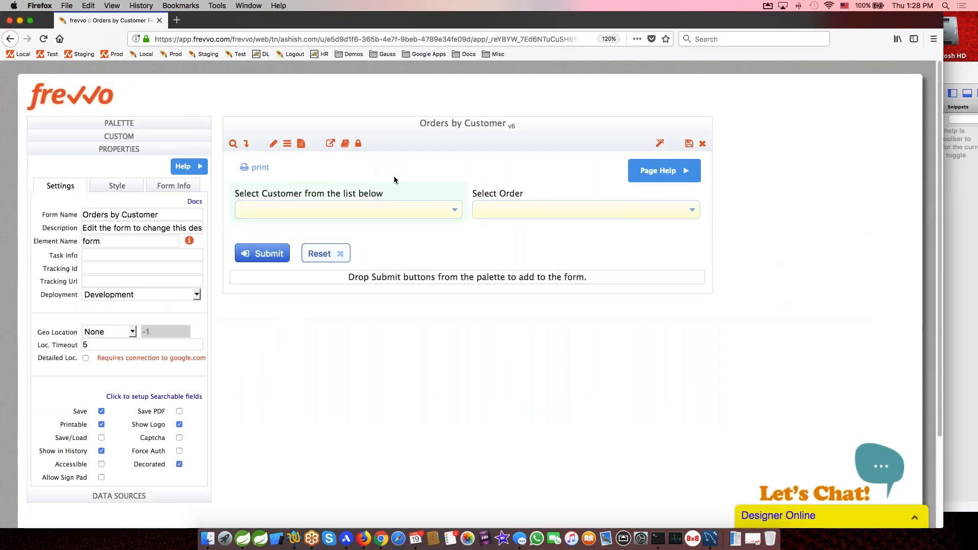
click(703, 144)
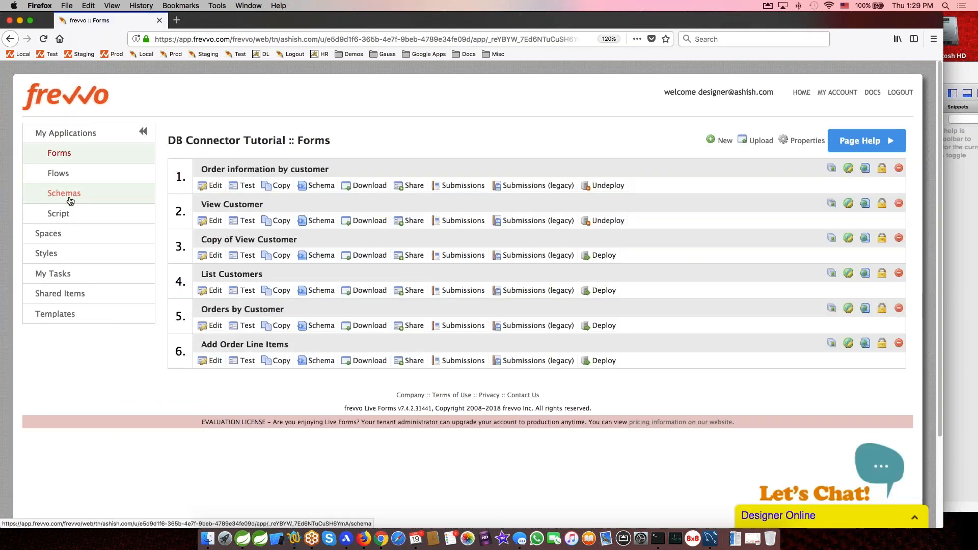
click(70, 201)
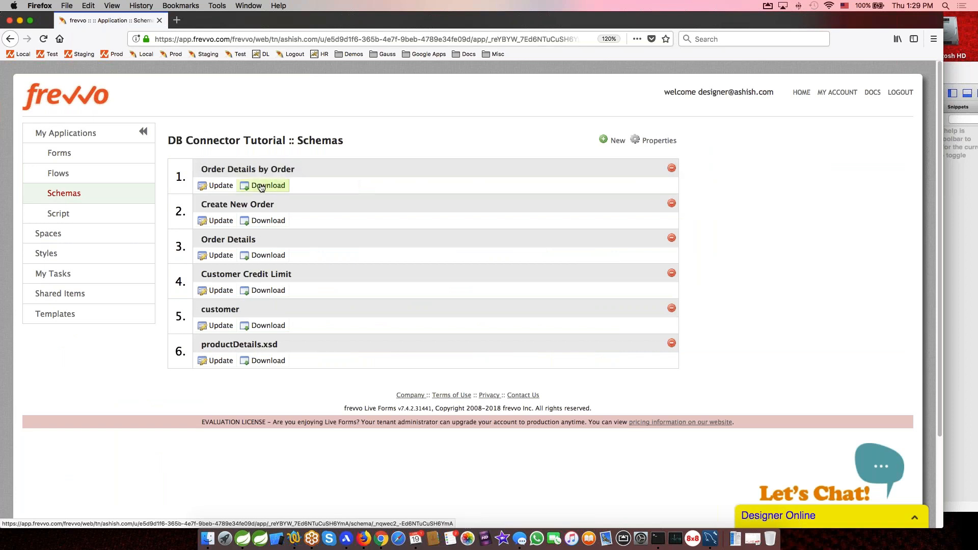
click(263, 185)
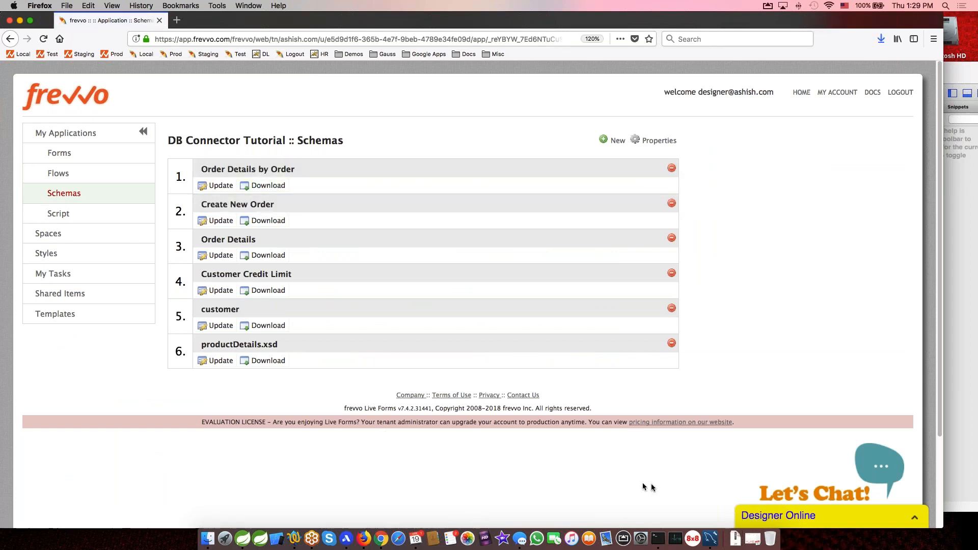
Open orderdetailsbyorder.xsd from the Downloads folder in TextWrangler and examine its element definitions in an enlarged window
click(209, 536)
scroll(221, 201, up, 5)
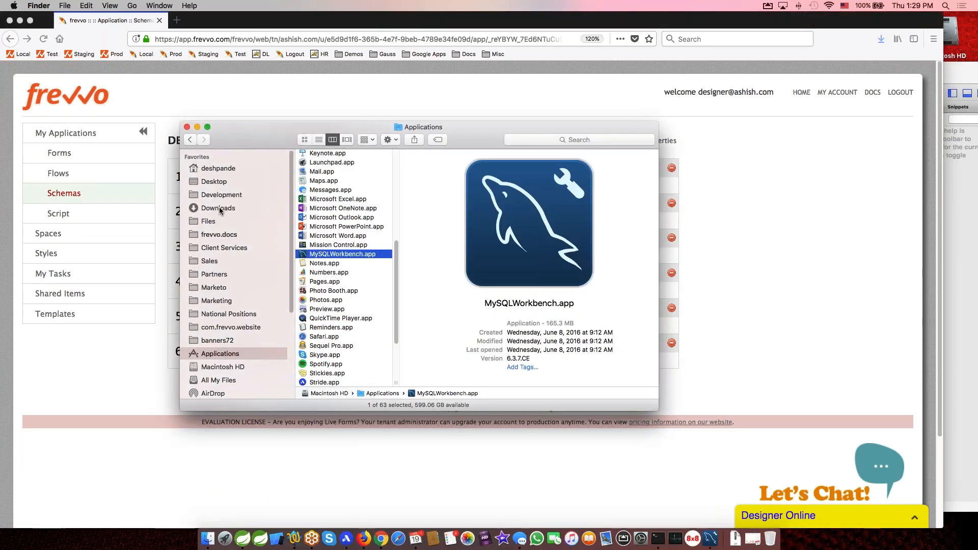
click(214, 208)
click(304, 168)
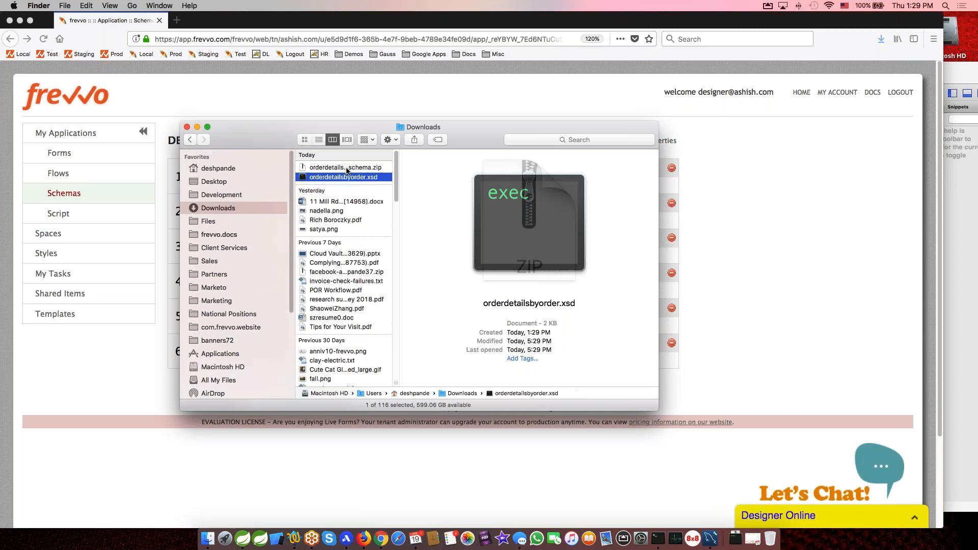
right_click(338, 179)
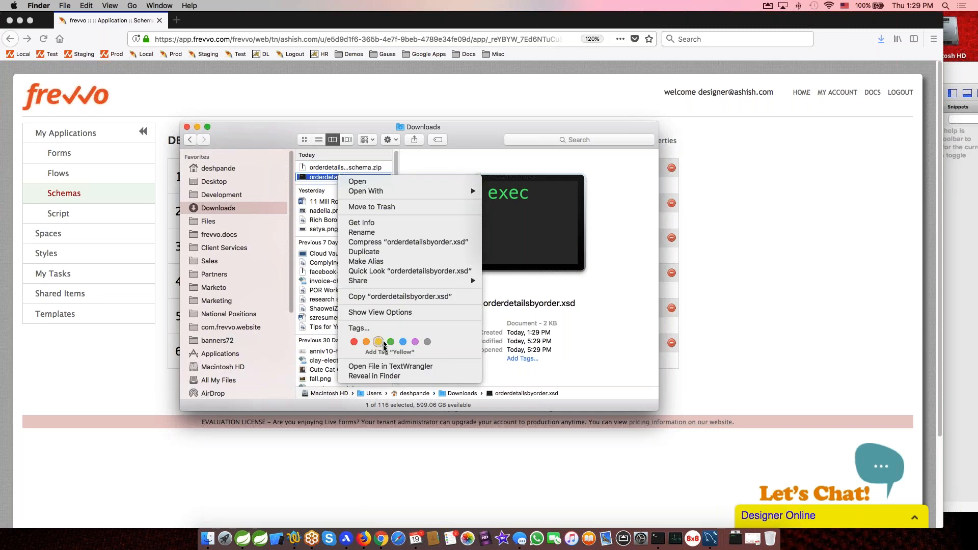
click(385, 367)
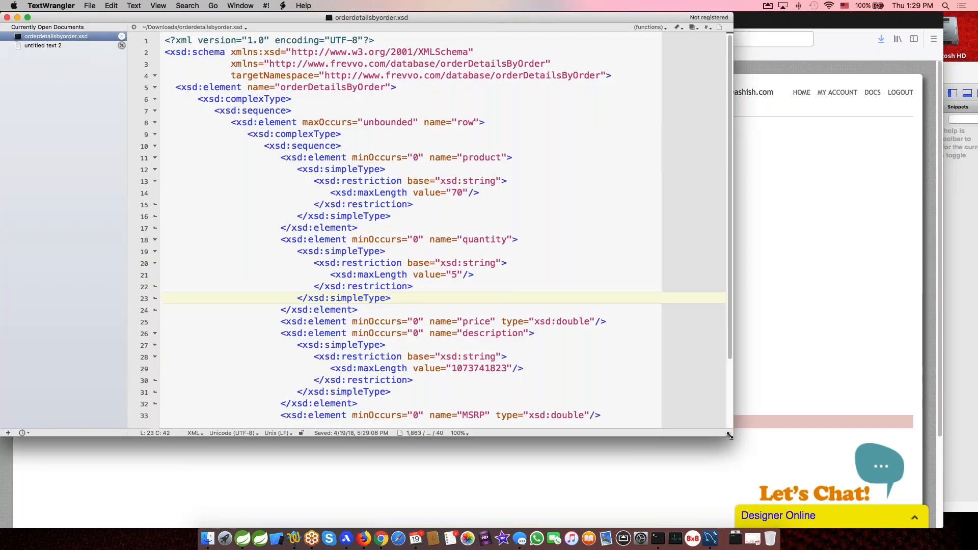
drag(729, 437, 732, 509)
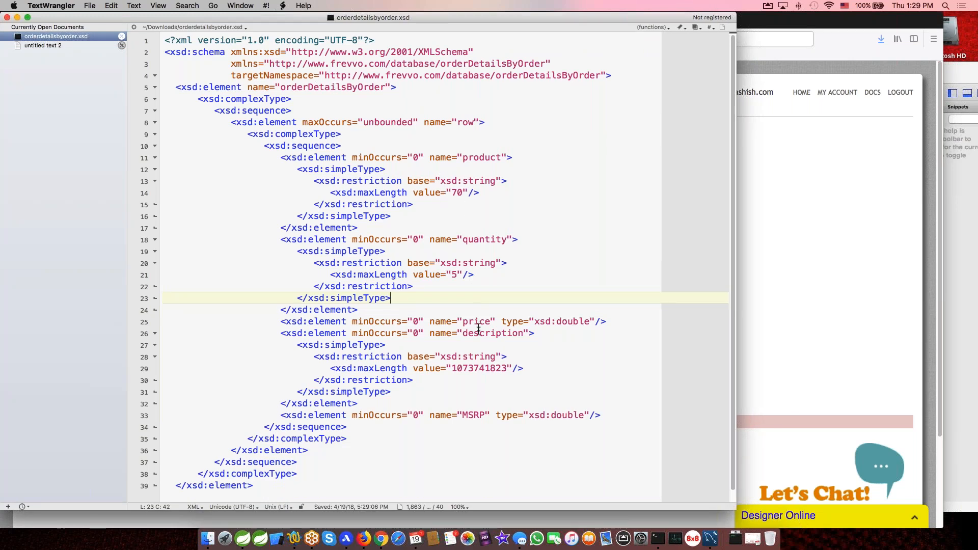
click(797, 331)
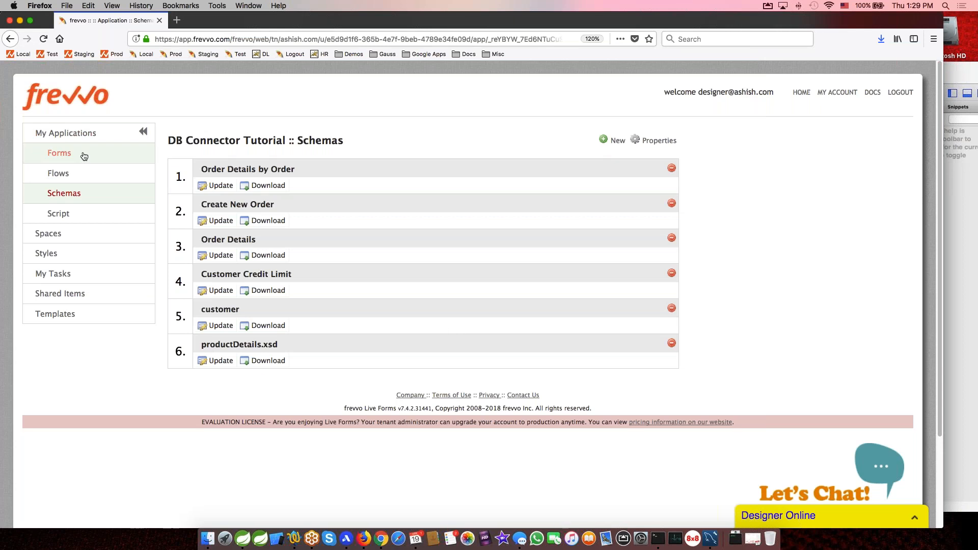
View the existing Add Order Line Items form in the designer and return to the forms list
click(62, 152)
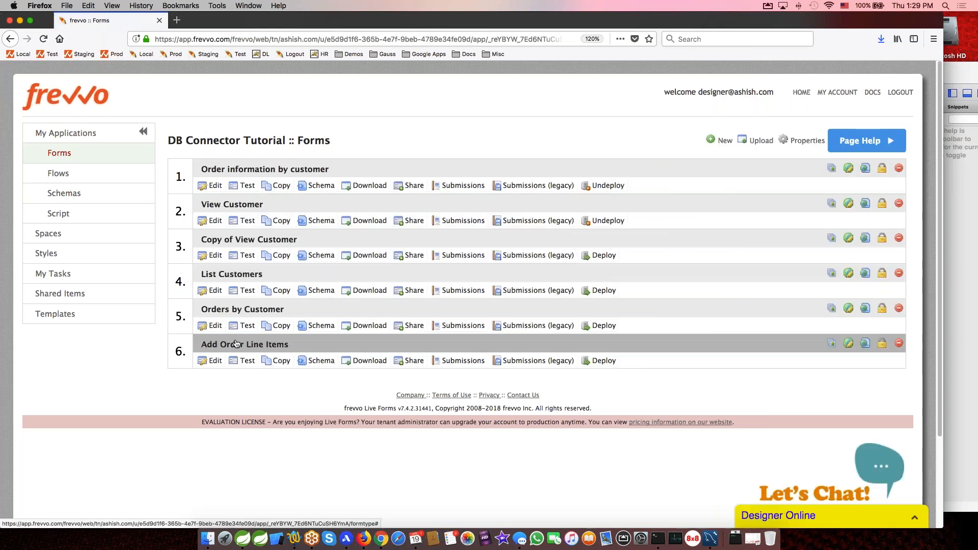
click(216, 347)
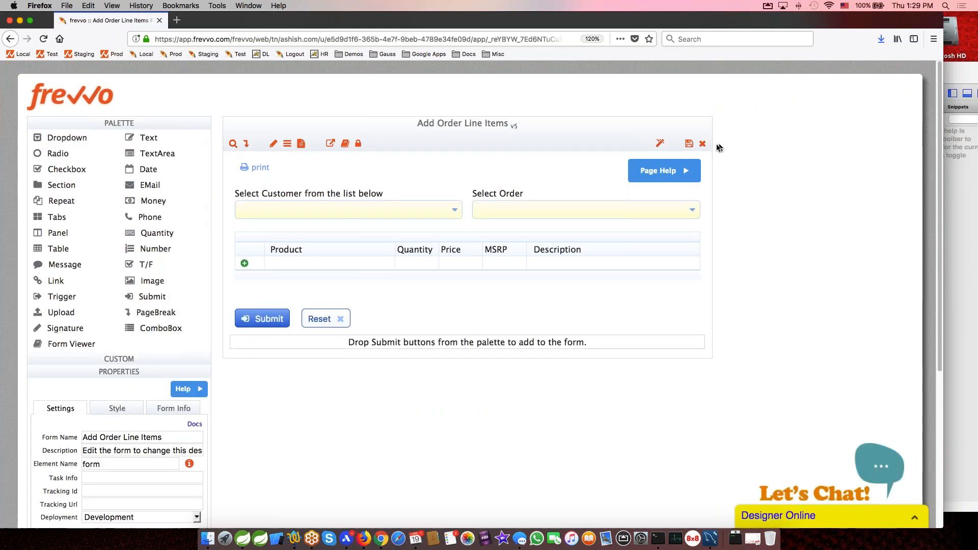
click(703, 144)
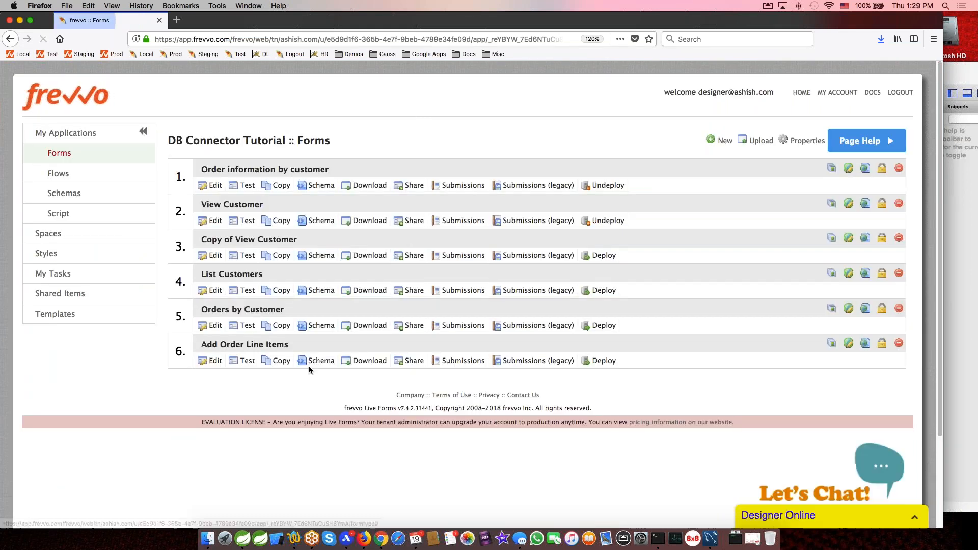
Duplicate the Orders by Customer form and open the copy in the designer with only its data sources section expanded
click(279, 326)
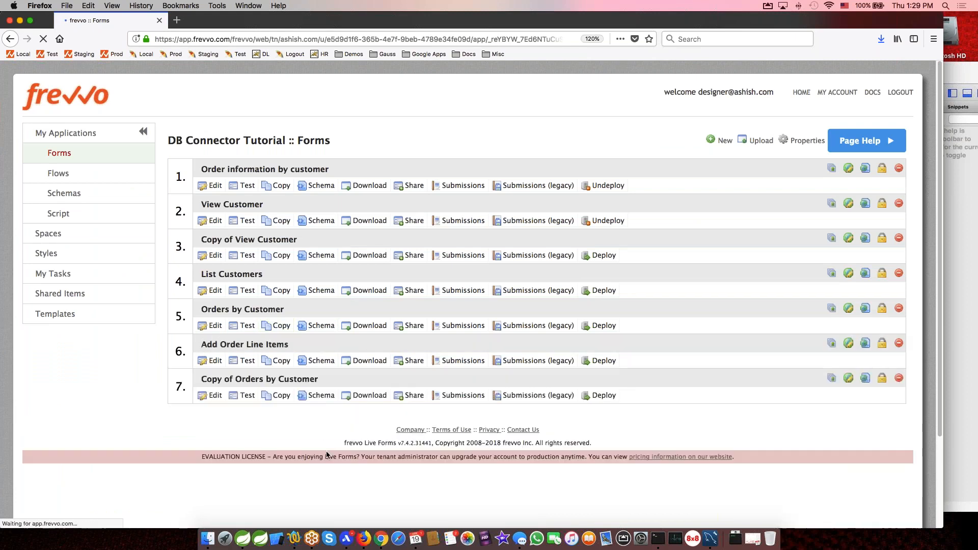
click(212, 400)
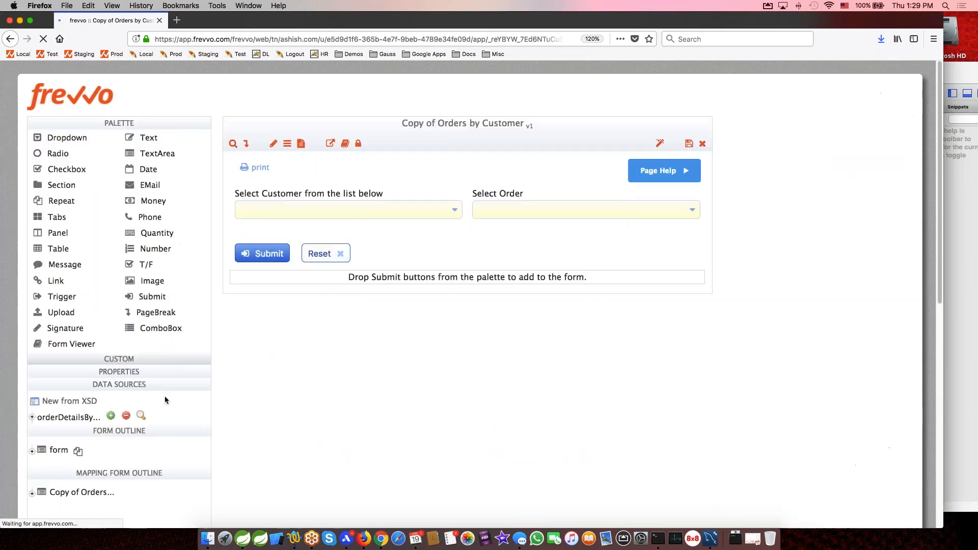
click(116, 124)
click(122, 149)
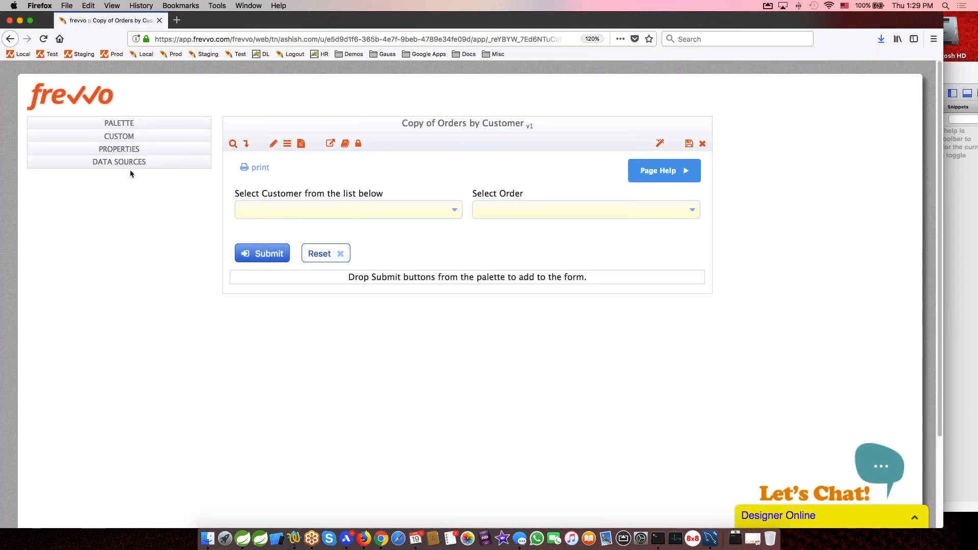
click(130, 161)
click(127, 194)
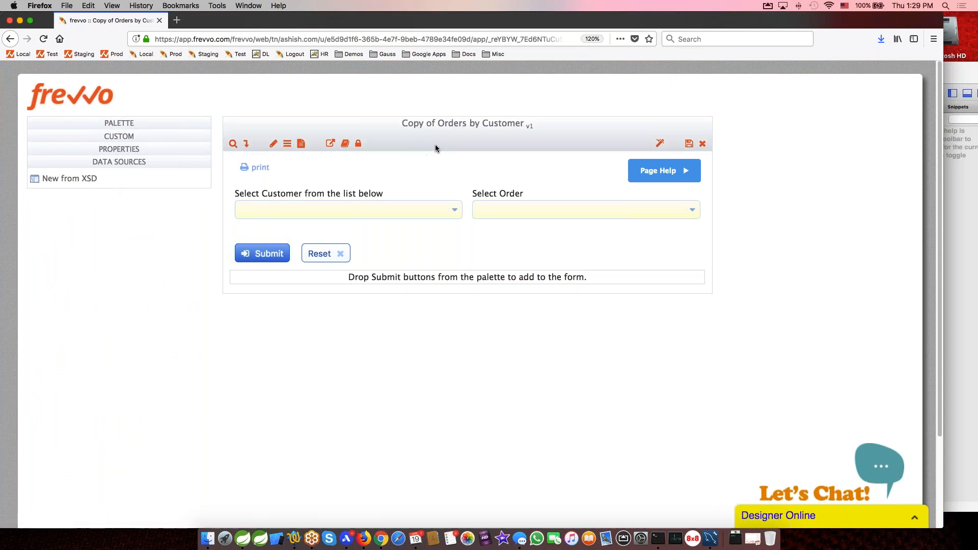
Rename the copied form as "Order Line Items by Customer" in its settings
click(138, 152)
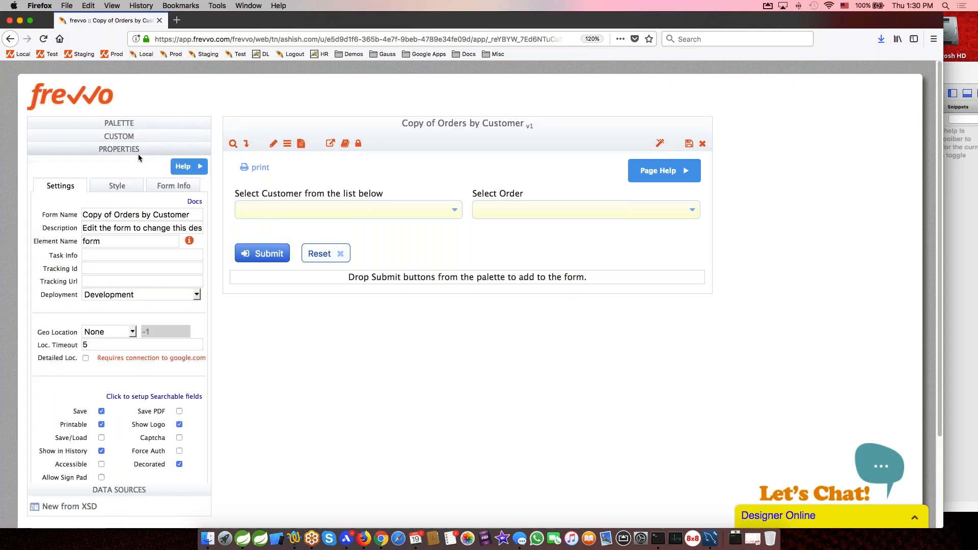
triple_click(140, 215)
text(Or)
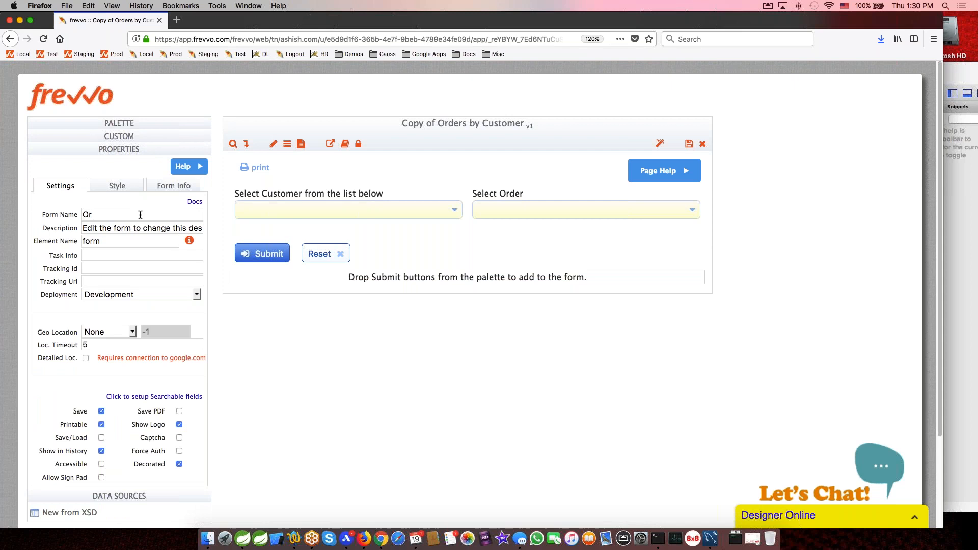
text(derLi)
key(BackSpace)
key(BackSpace)
text(Line Items by Customer)
key(Tab)
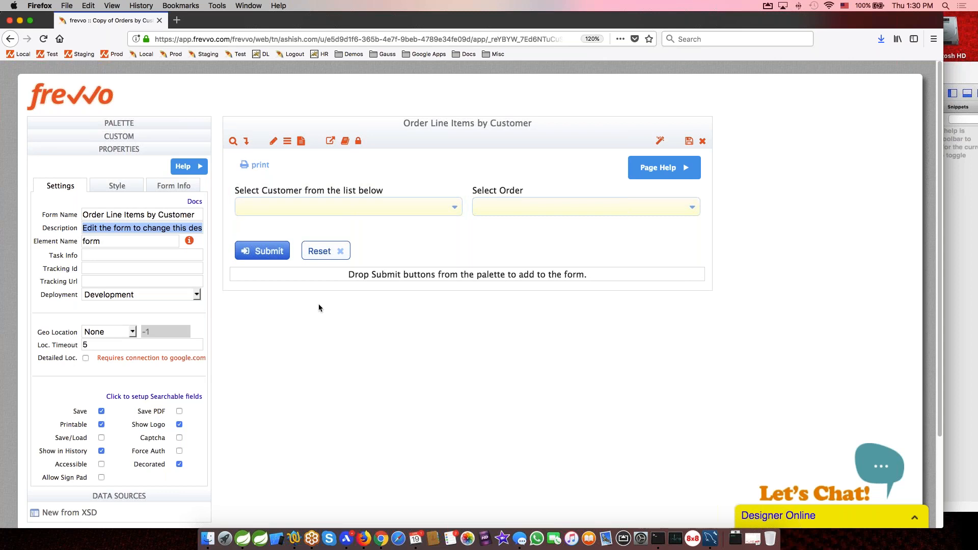
Add the orderDetailsByOrder element of the Order Details by Order schema as a data source and expand its row fields
click(119, 148)
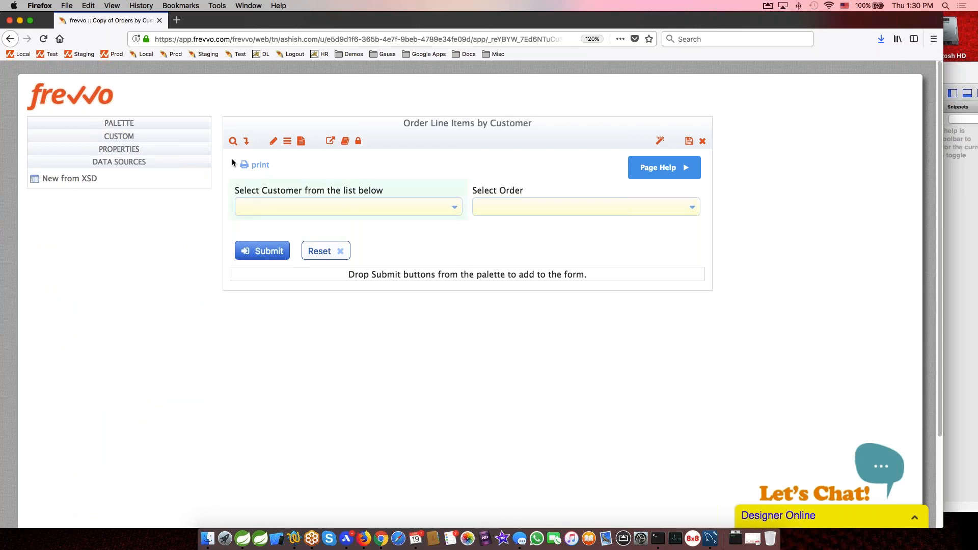
click(56, 180)
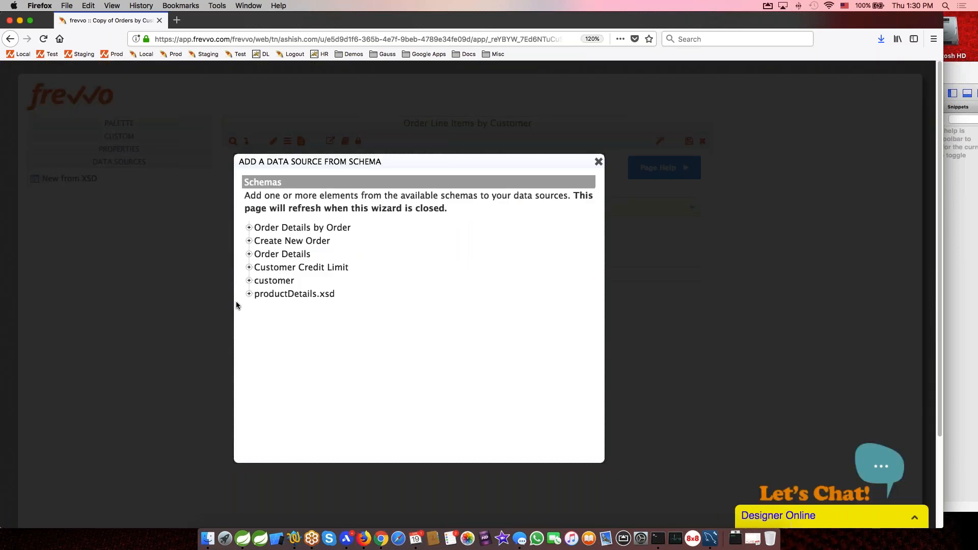
click(249, 228)
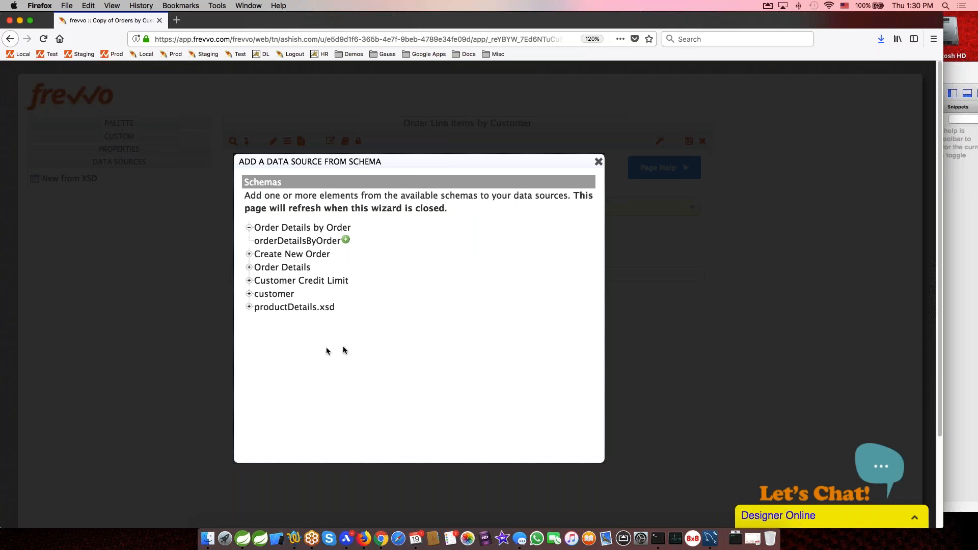
click(346, 241)
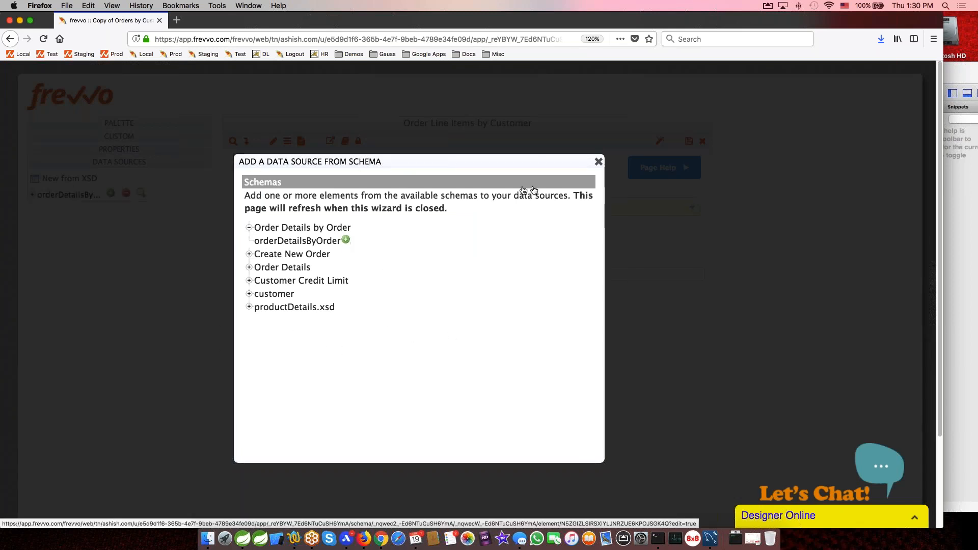
click(599, 162)
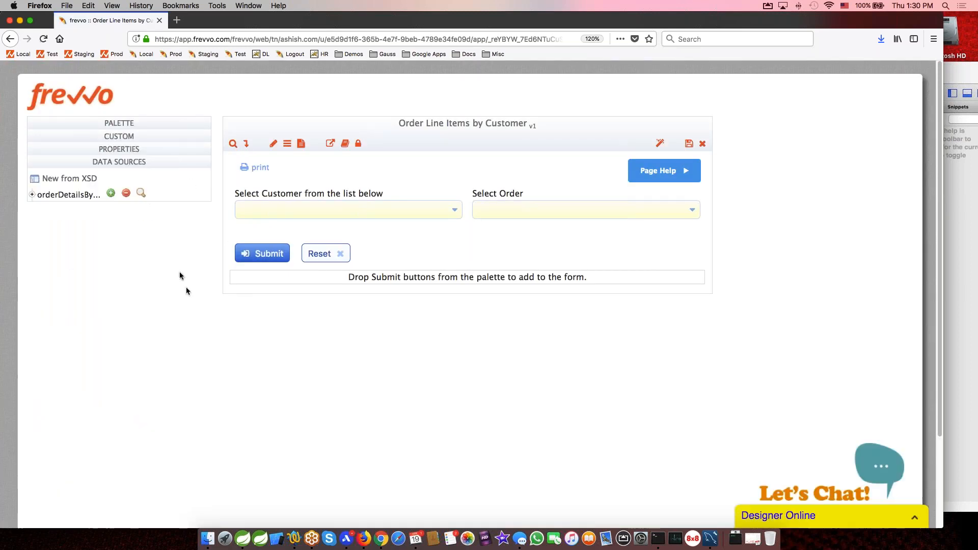
click(31, 196)
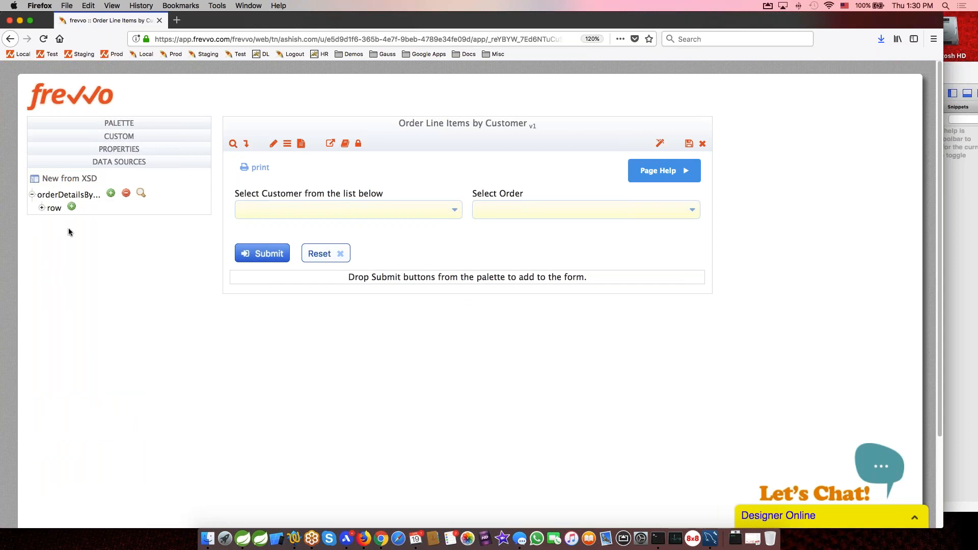
click(42, 208)
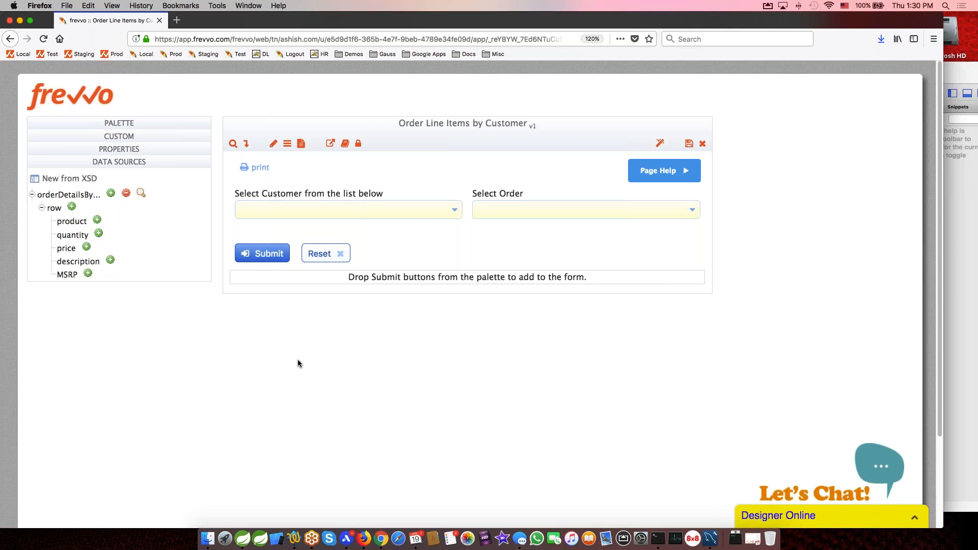
Switch to the presentation in Chrome and open the "Order Line Items – Connect Data Source to Query" slide
key(super+Tab)
key(super+Tab)
key(super+Tab)
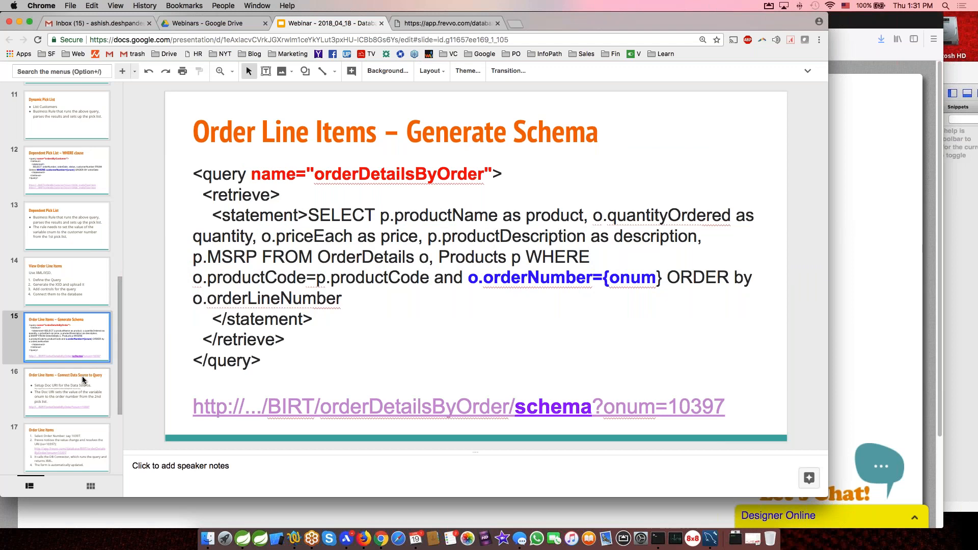
click(81, 376)
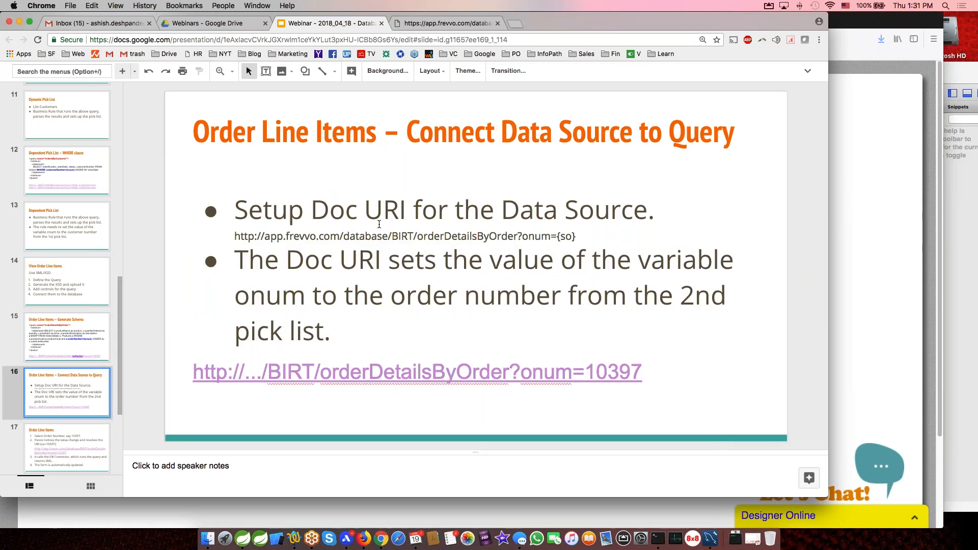
Switch to Firefox, add all orderDetailsByOrder controls to the form, and place their section below the two order selection dropdowns
key(super+Tab)
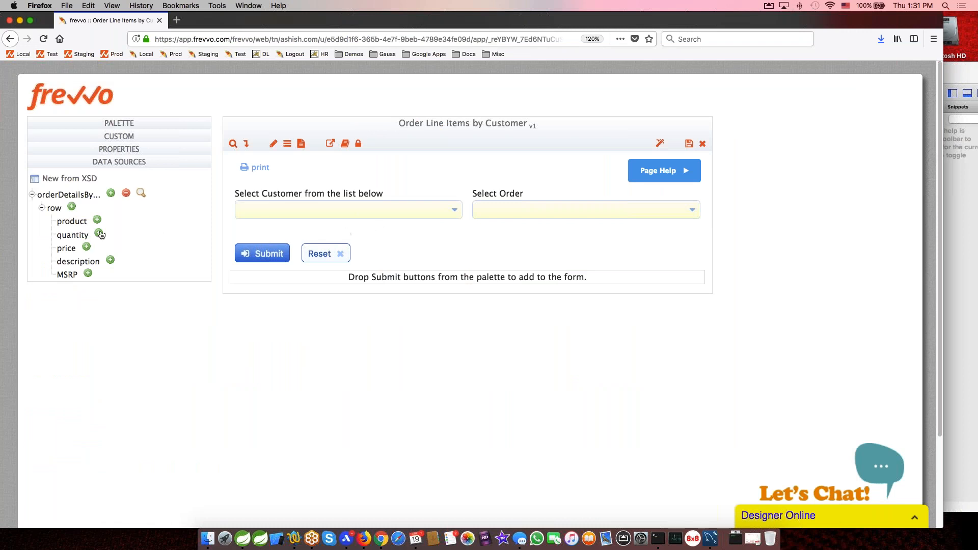
click(111, 194)
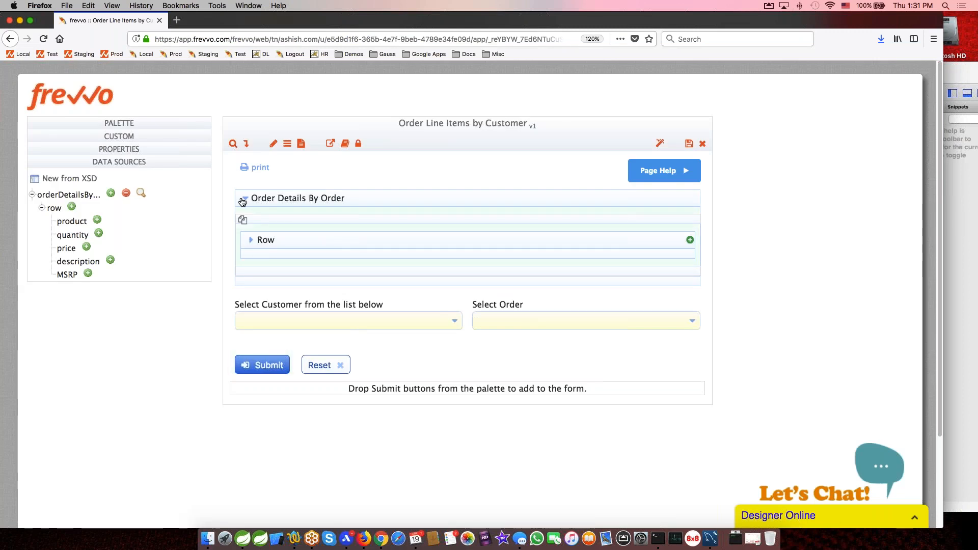
click(251, 239)
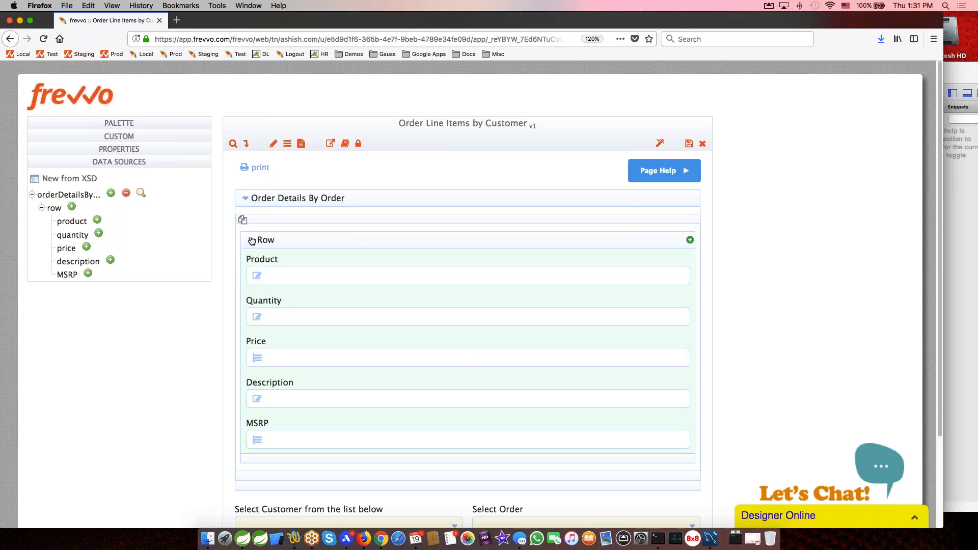
click(251, 240)
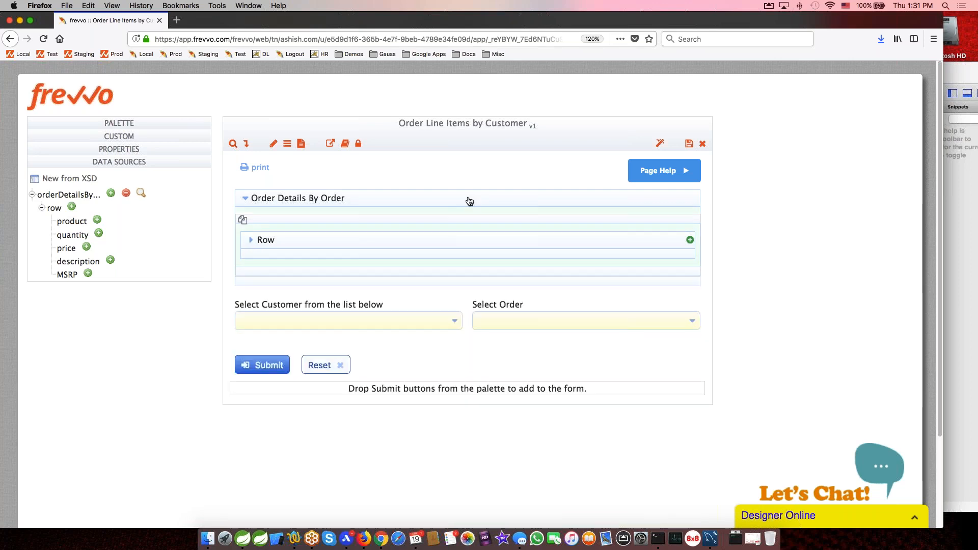
drag(468, 197, 373, 323)
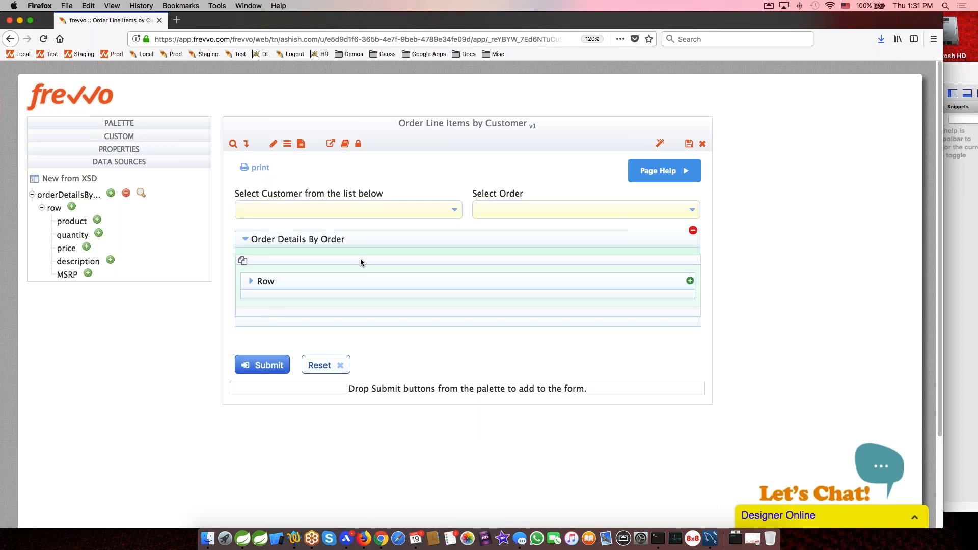
Move the repeating Row out of the Order Details By Order section, delete the emptied section, and show the form's properties
drag(360, 261, 363, 239)
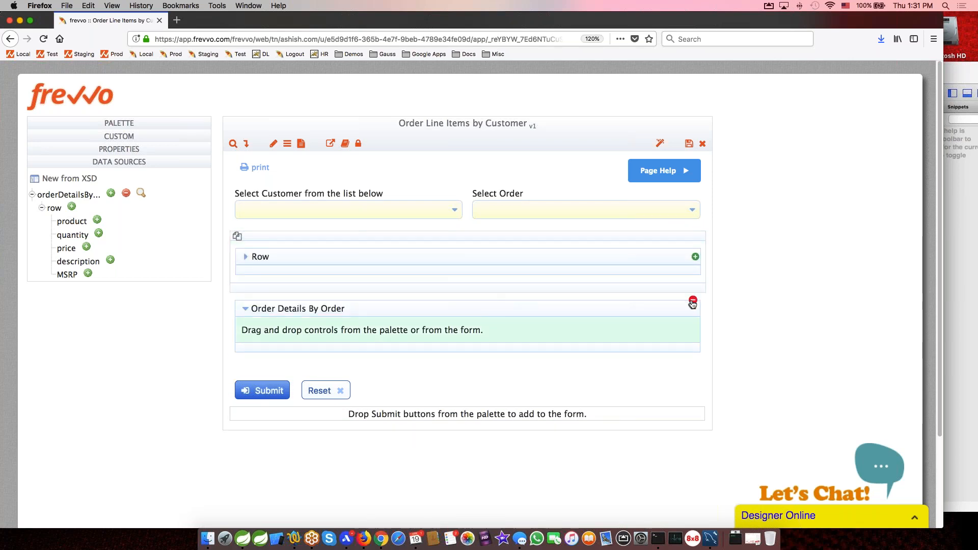
click(692, 301)
click(246, 257)
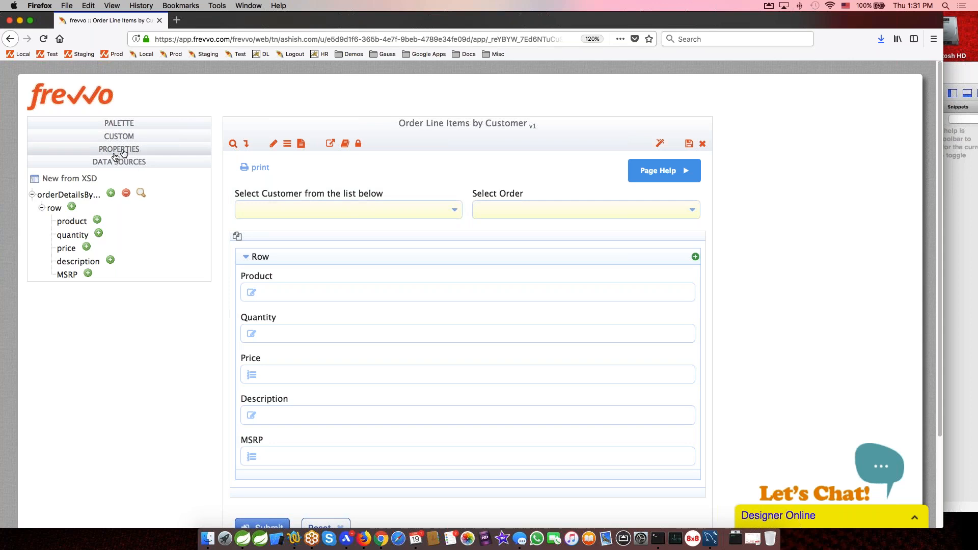
click(58, 163)
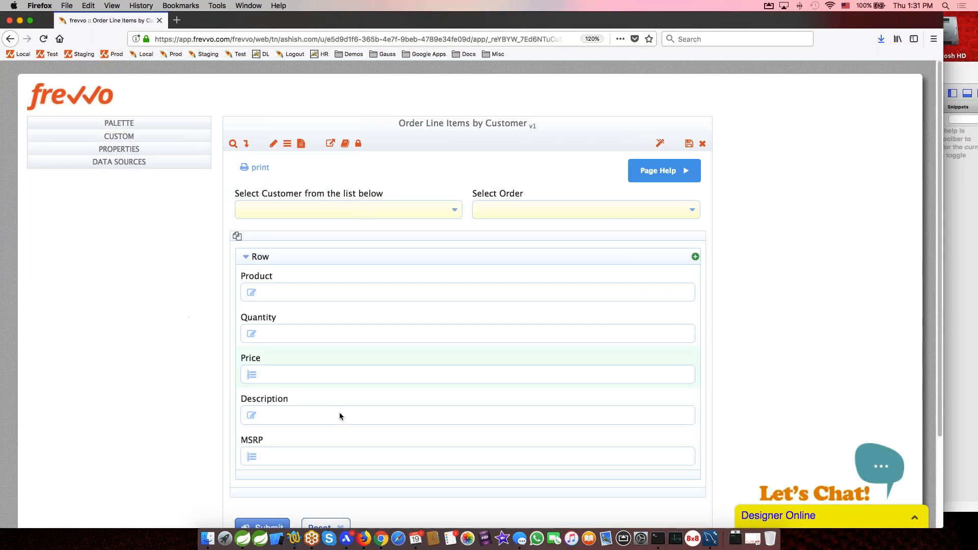
click(128, 151)
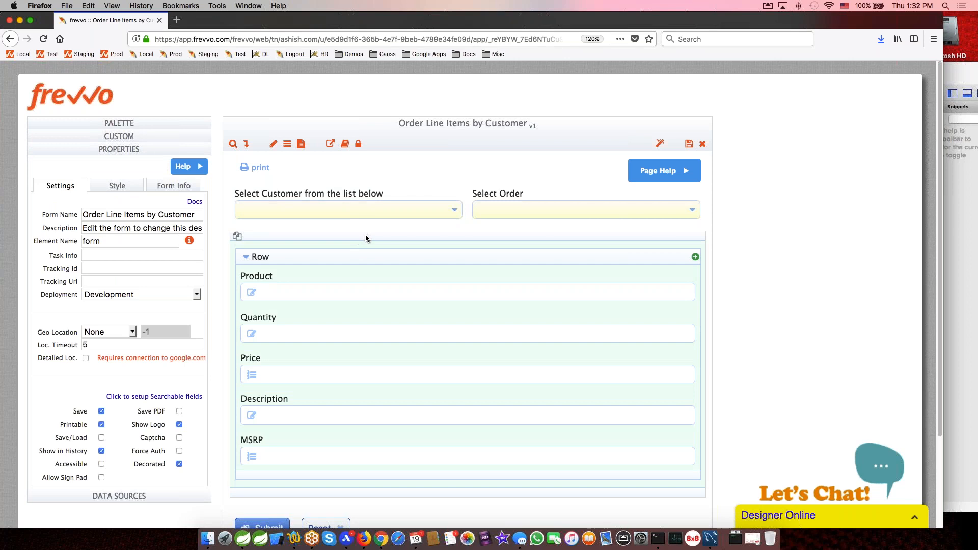
Try narrowing the Product field to three width columns, and restore its full width
click(428, 273)
click(106, 184)
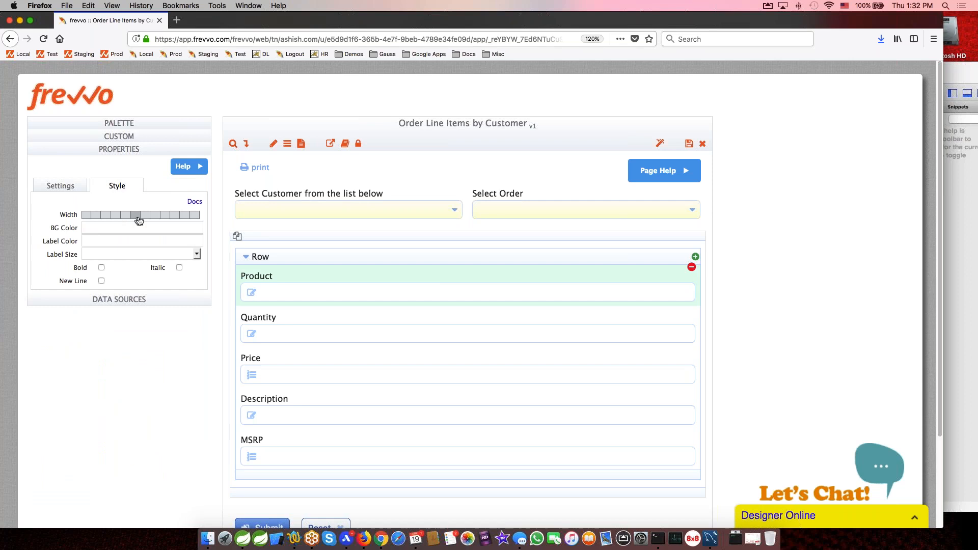
click(104, 218)
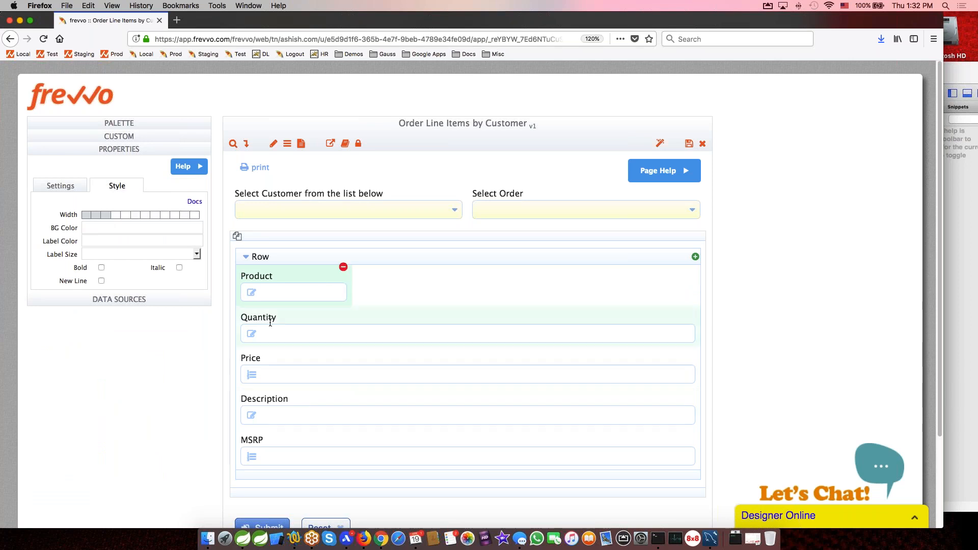
click(196, 215)
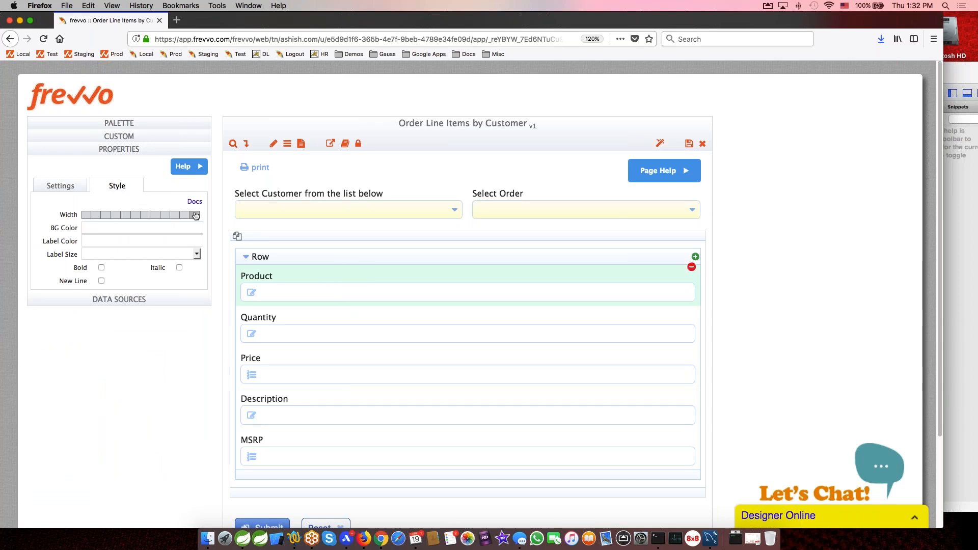
Set the repeating Row control to display as a Table
click(63, 187)
click(364, 233)
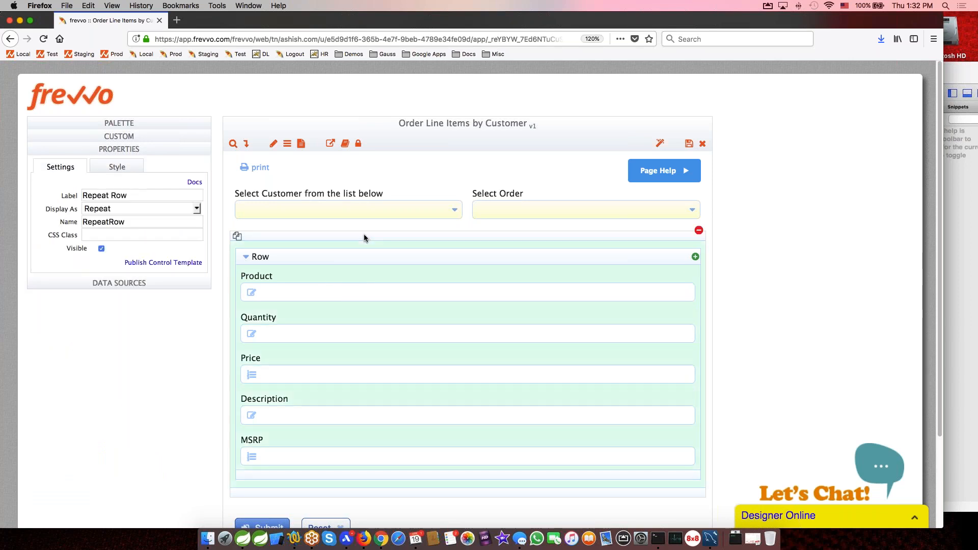
click(109, 211)
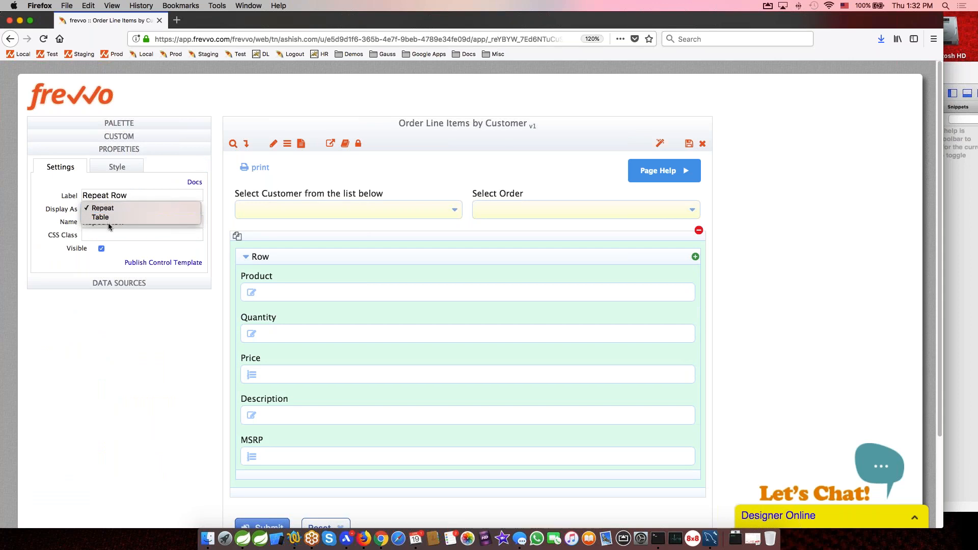
click(109, 219)
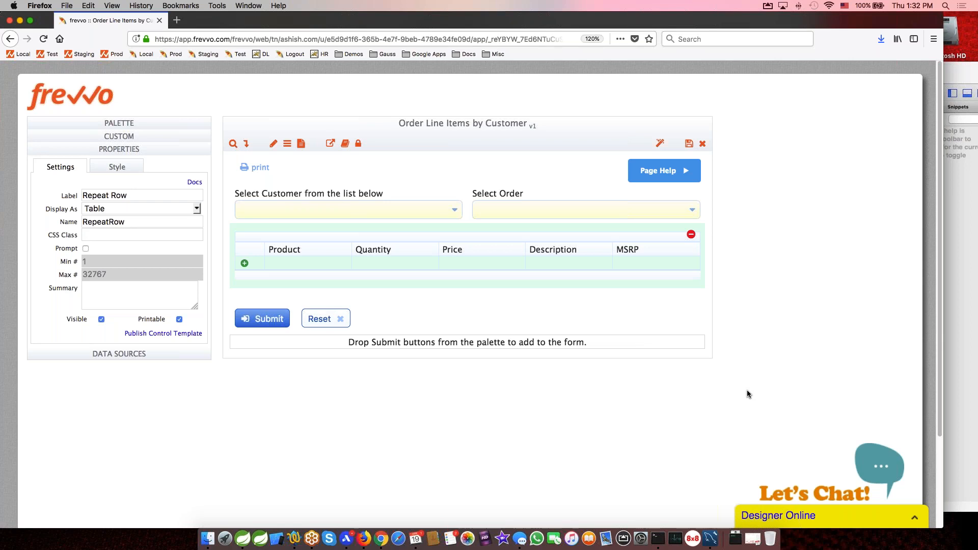
Switch to Chrome, review the Generate Schema slide, and open the orderDetailsByOrder?onum=10397 link from the Connect Data Source to Query slide
key(super+Tab)
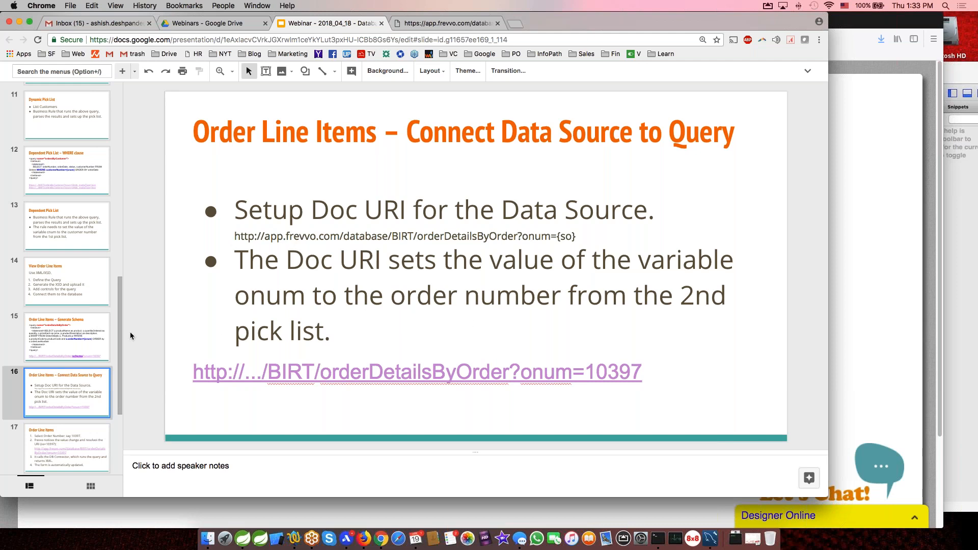
click(84, 338)
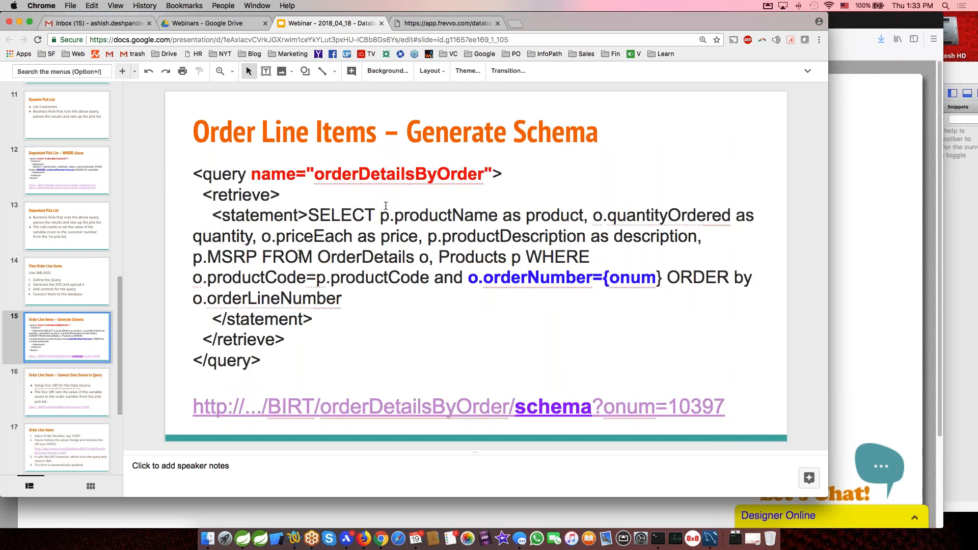
click(84, 392)
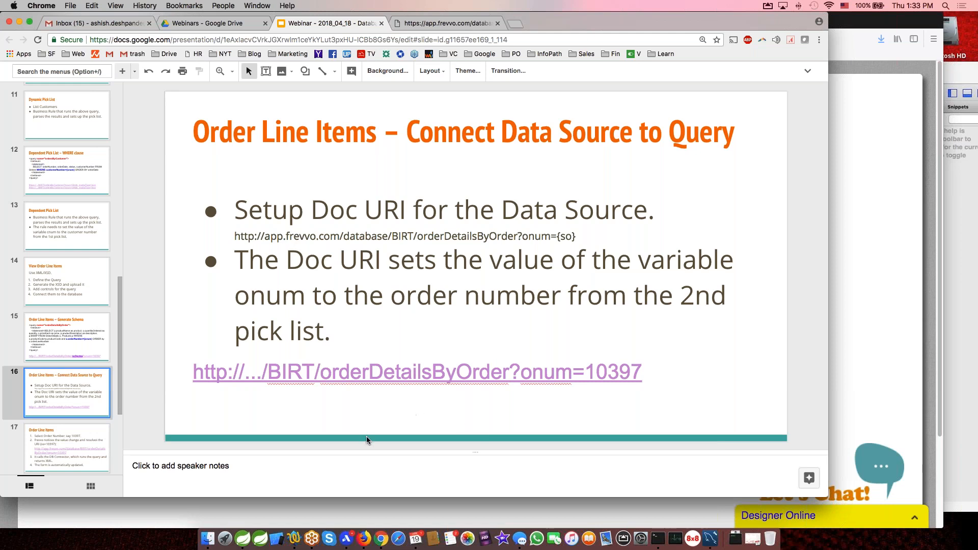
click(373, 367)
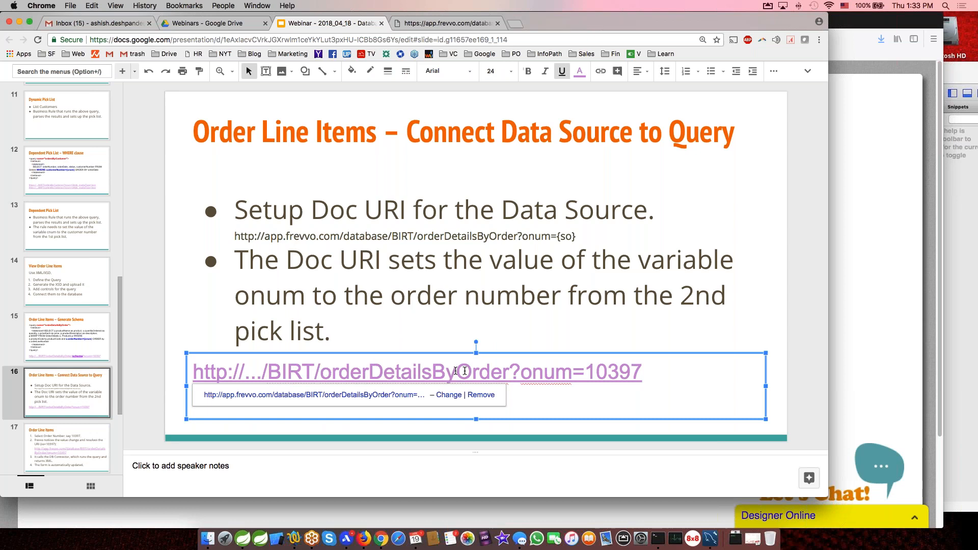
click(323, 396)
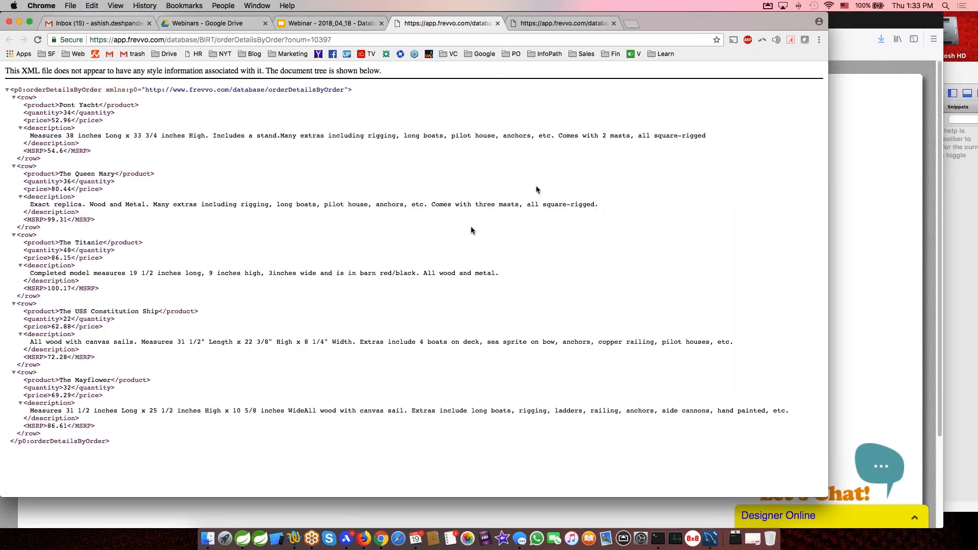
Compare the query's XML output for order 10397 with its schema and with the query results in MySQL Workbench
drag(708, 27, 762, 27)
click(626, 25)
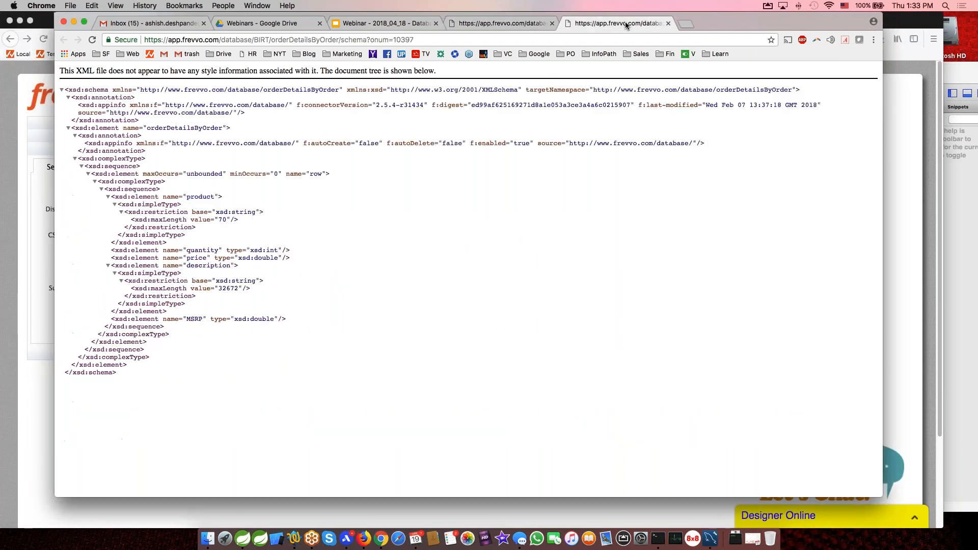
click(499, 23)
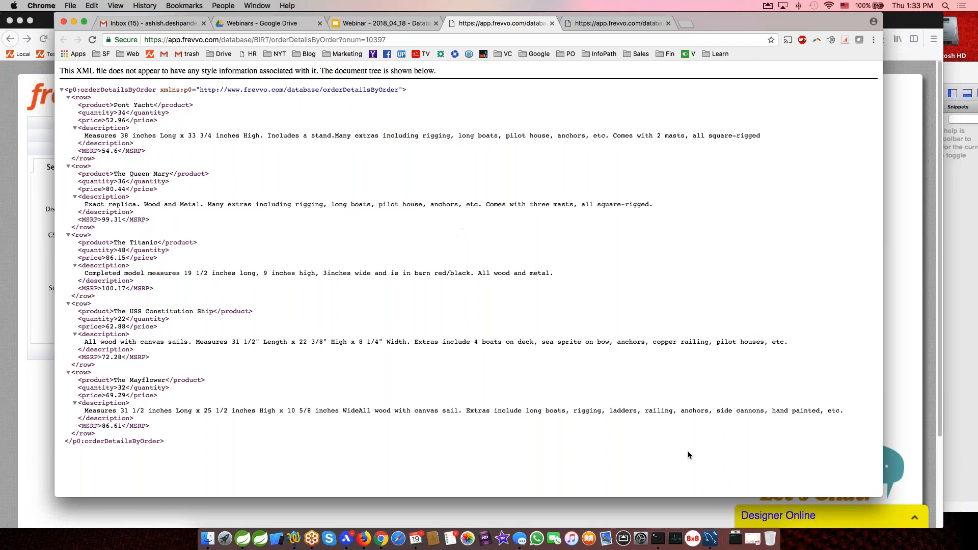
click(710, 539)
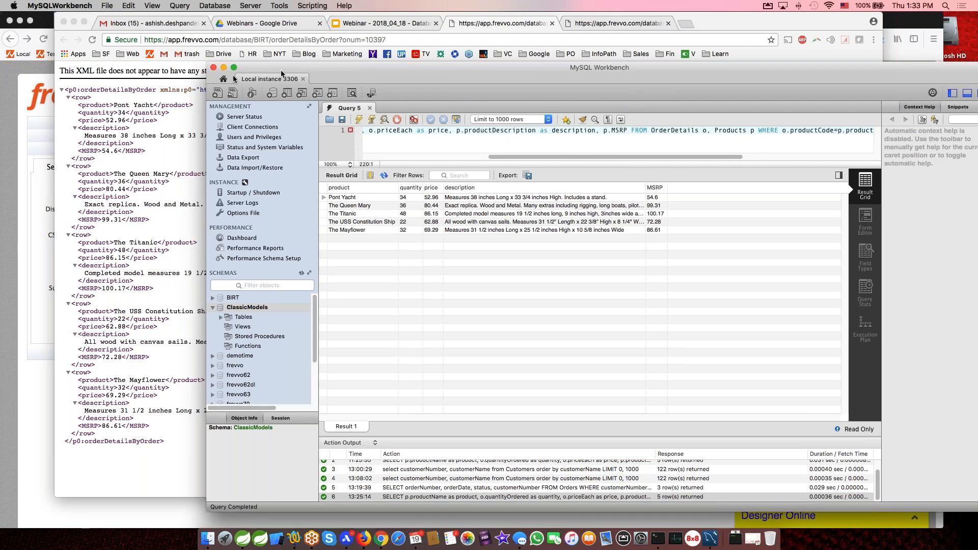
click(179, 157)
click(383, 23)
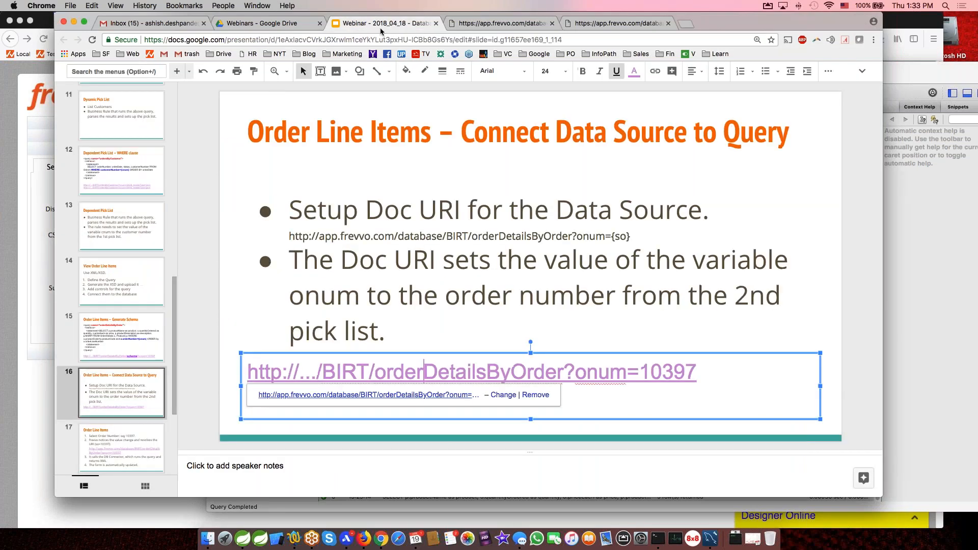
click(848, 296)
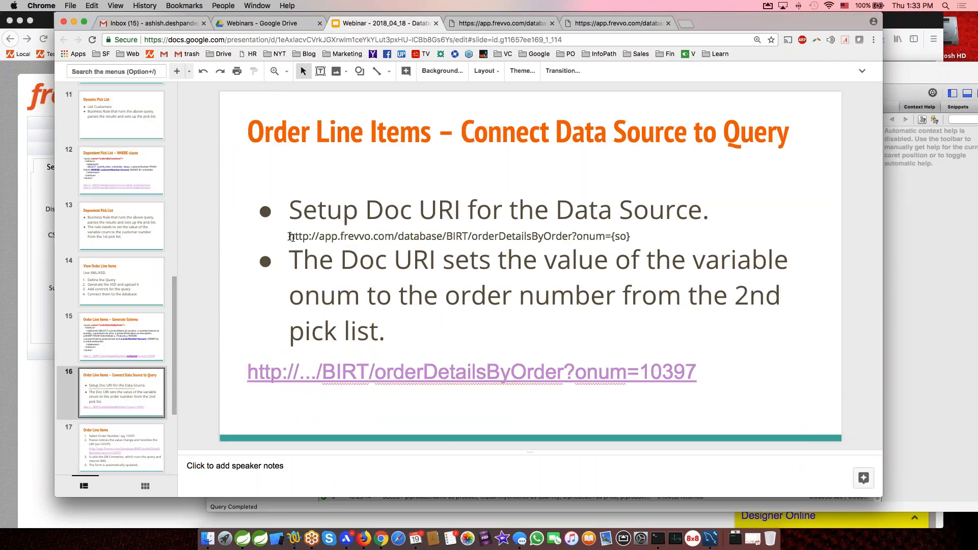
drag(289, 236, 630, 239)
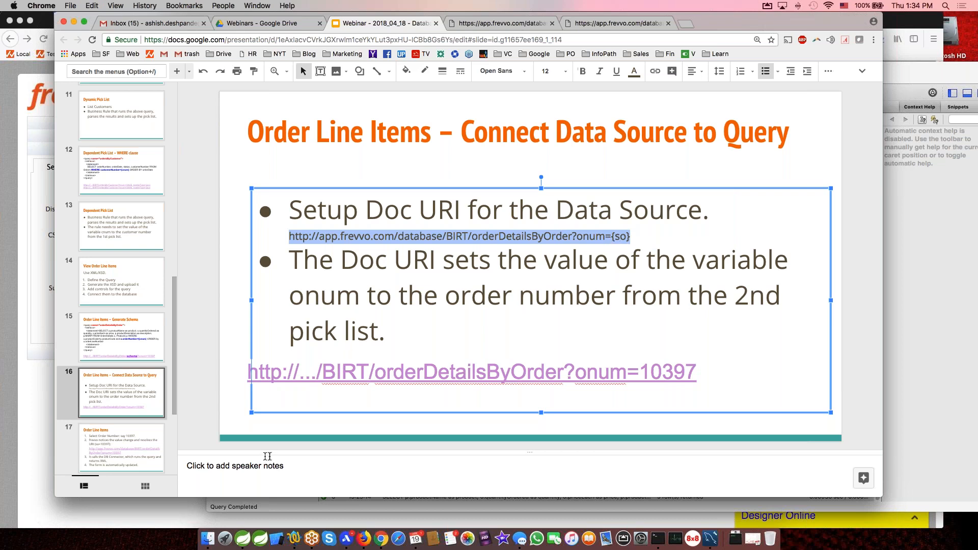
Switch to Firefox and check the control names of the Select Customer and Select Order dropdowns
click(365, 537)
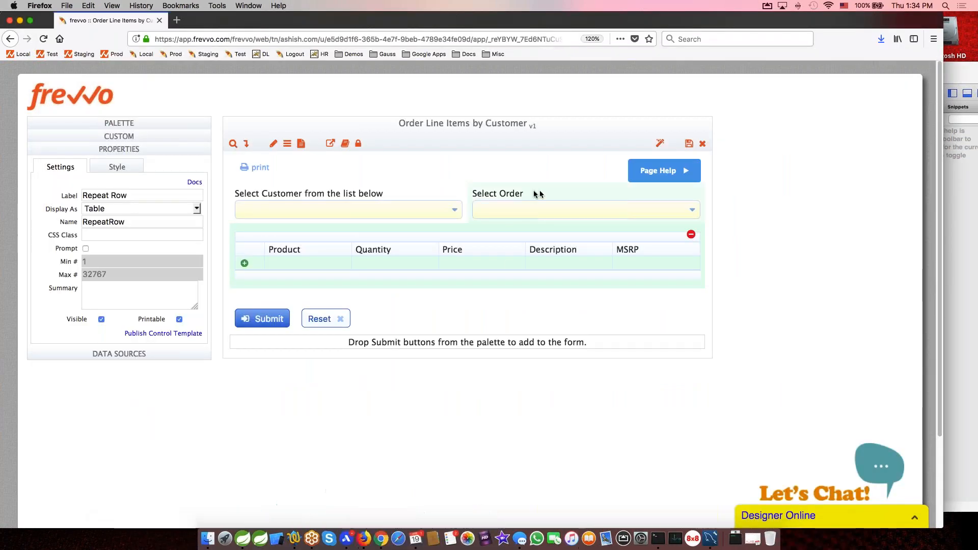
click(344, 197)
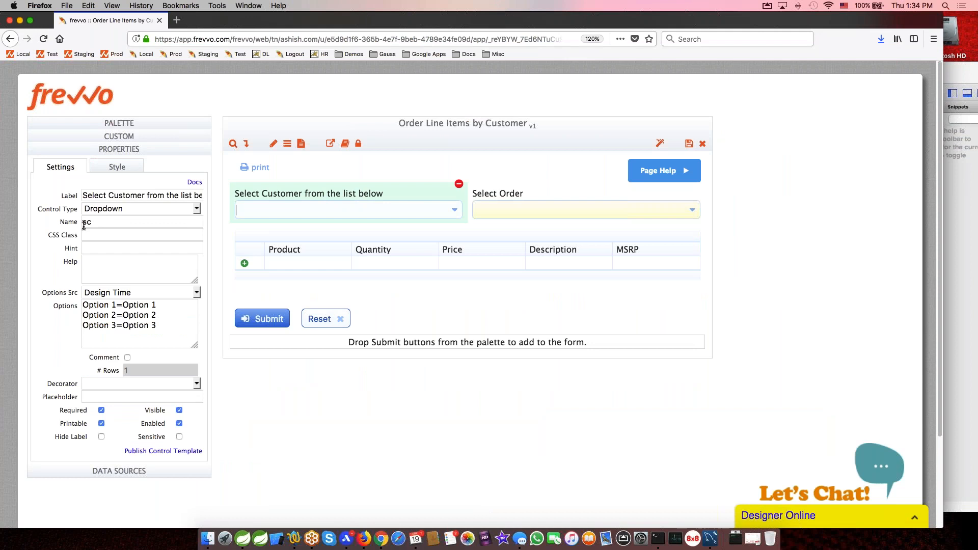
click(554, 192)
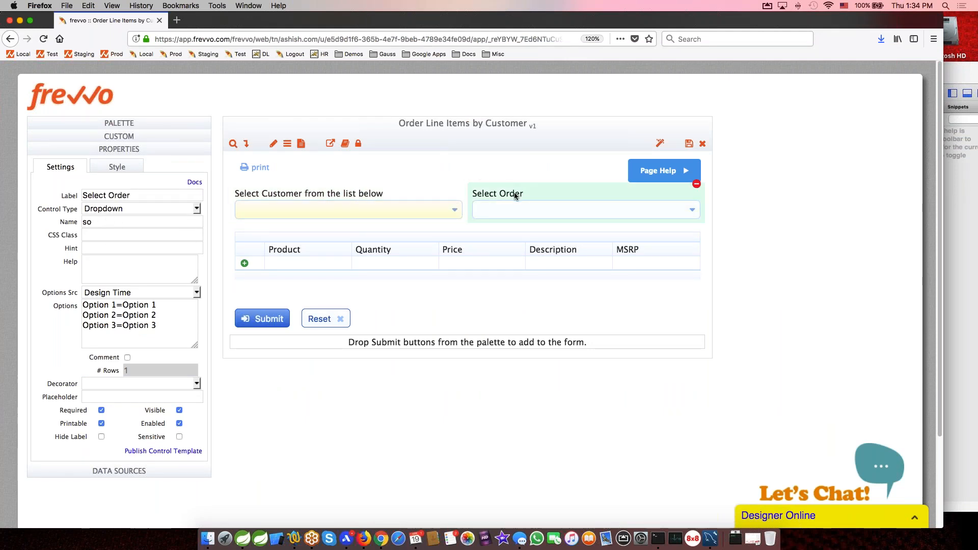
double_click(107, 224)
click(431, 440)
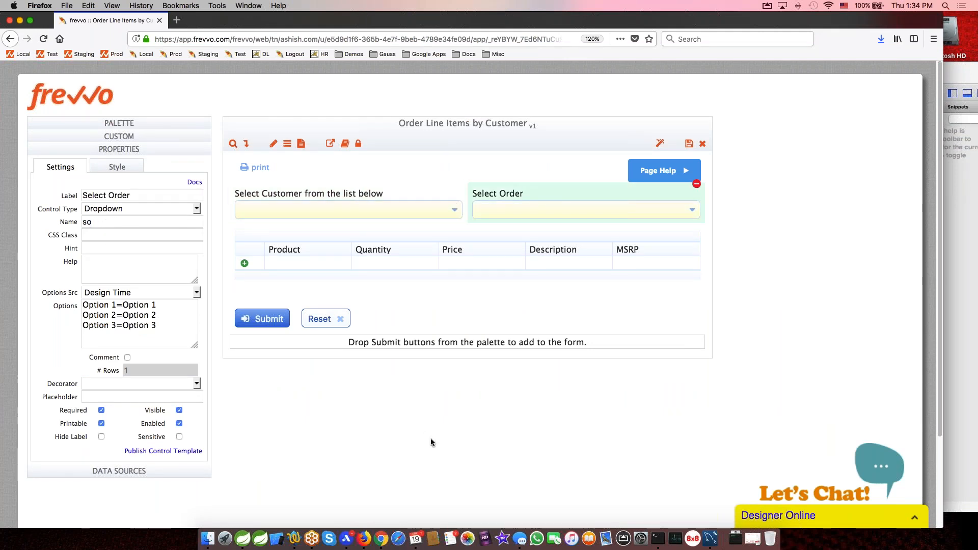
click(345, 144)
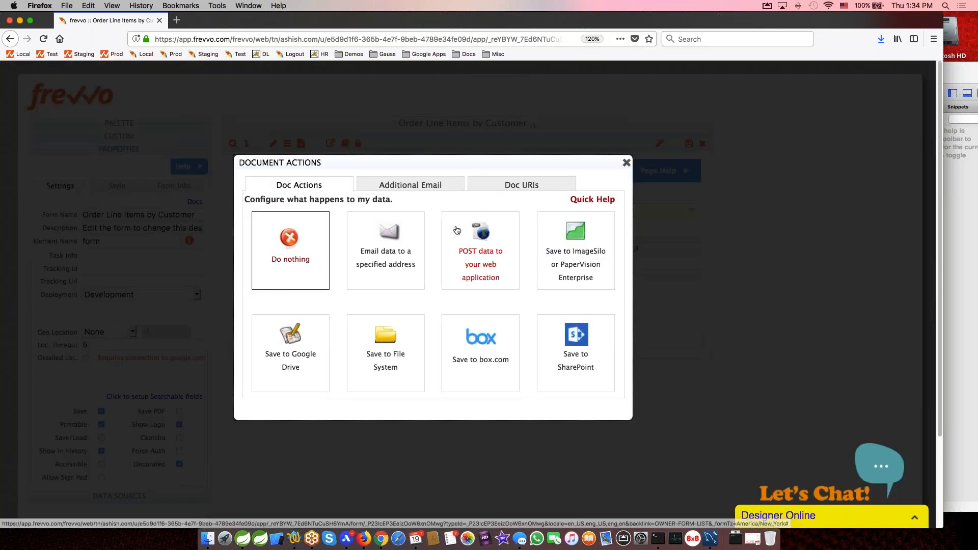
click(527, 188)
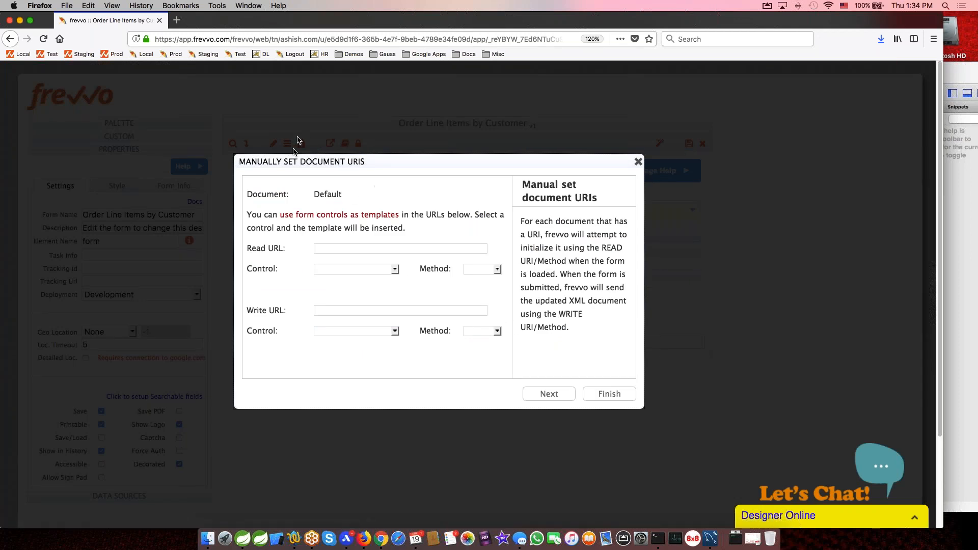
double_click(324, 194)
click(414, 388)
click(548, 393)
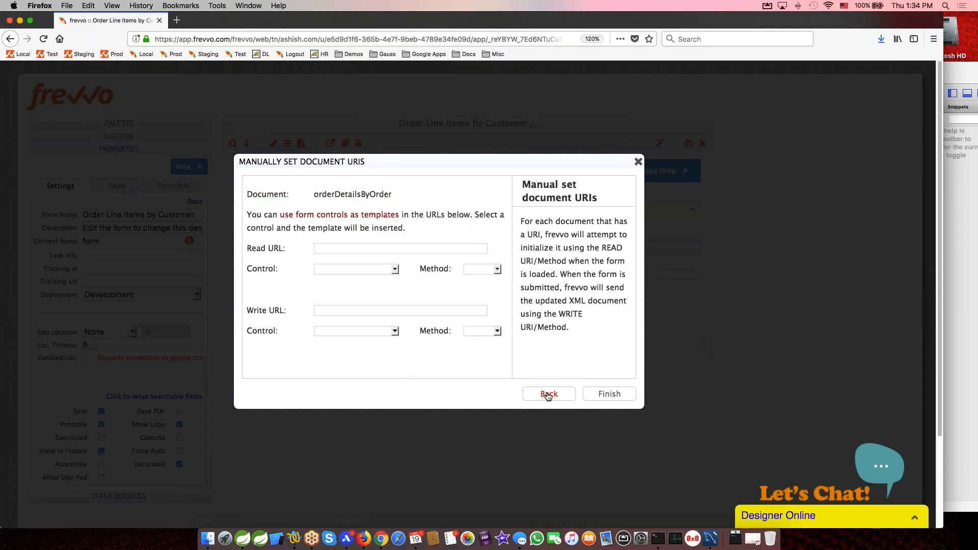
double_click(335, 197)
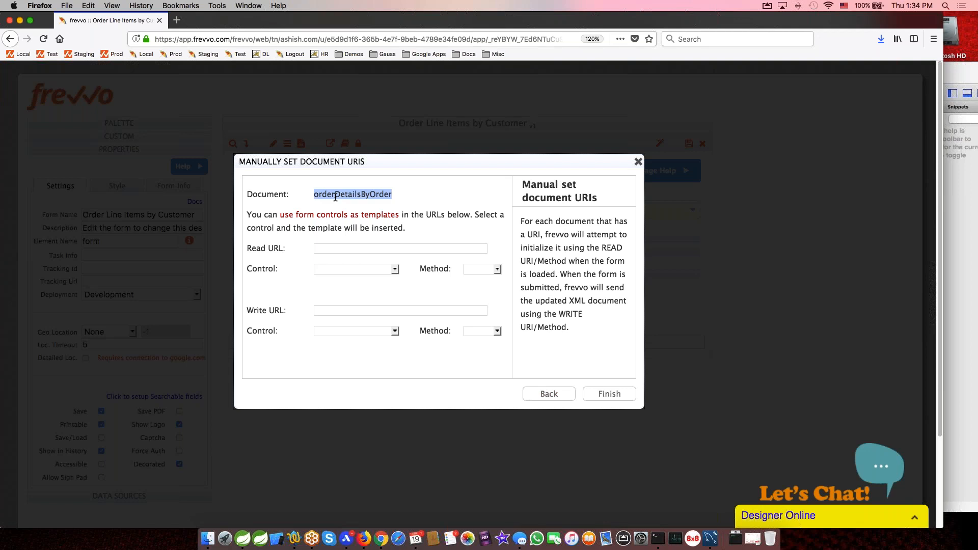
click(356, 249)
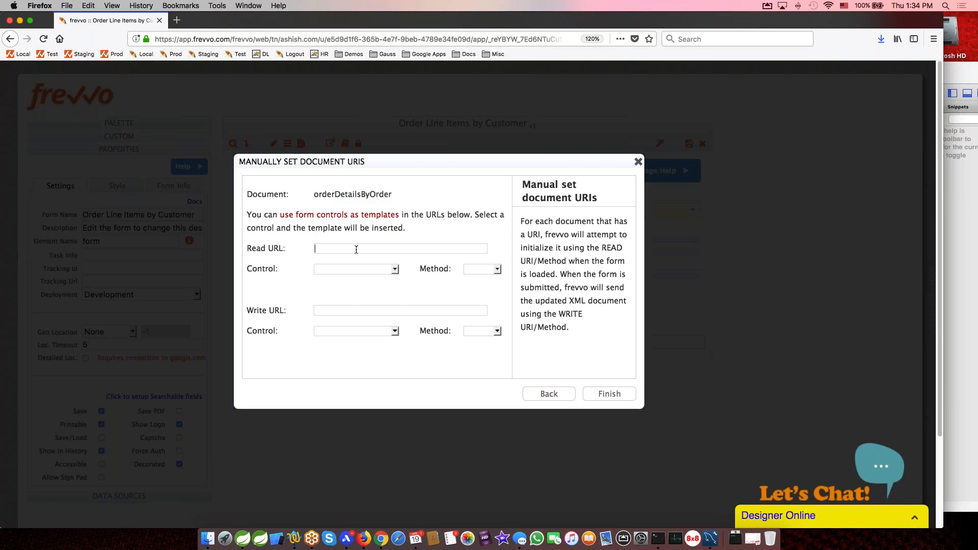
key(super+v)
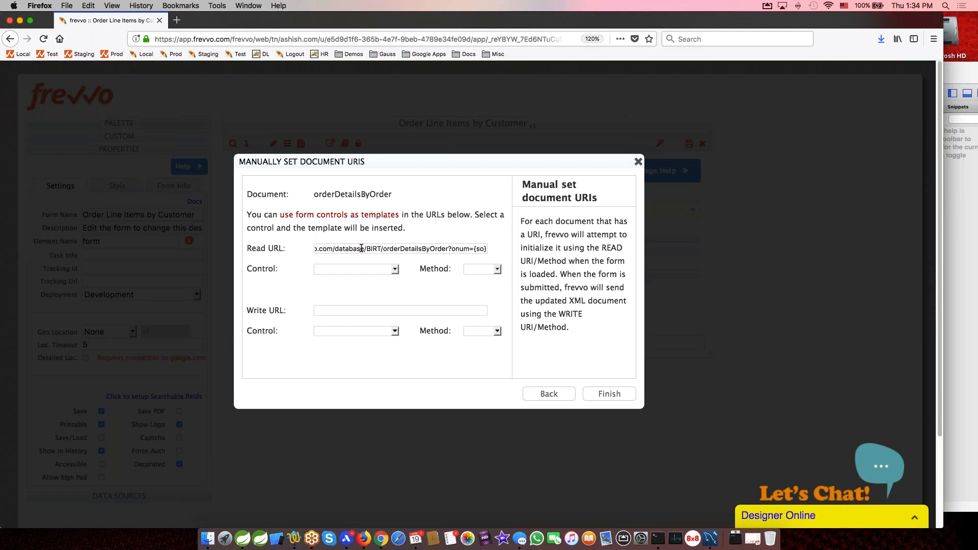
Review the Read URL's parts: the BIRT database, the orderDetailsByOrder query, and the onum parameter with its {so} control template
scroll(361, 249, left, 3)
scroll(405, 247, right, 2)
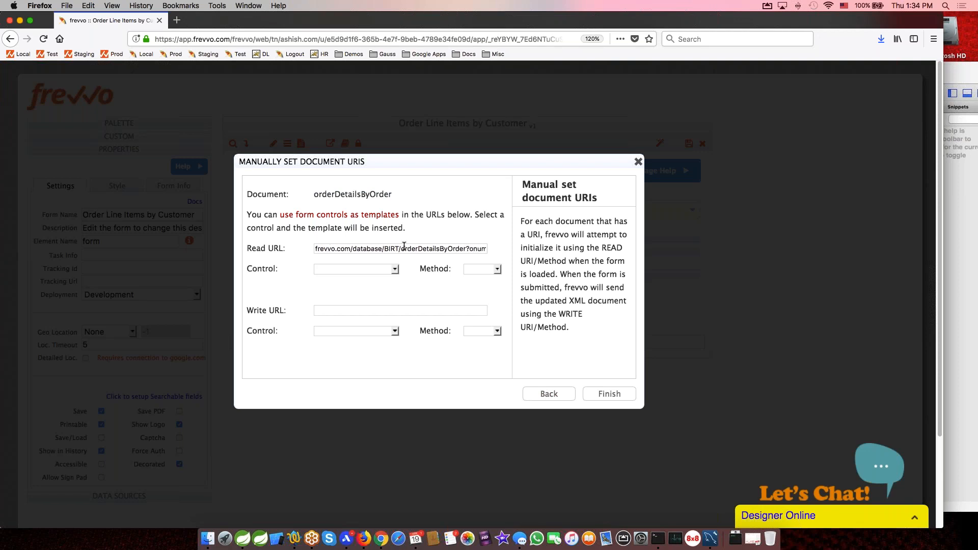
double_click(393, 249)
click(418, 247)
double_click(418, 248)
scroll(450, 249, right, 2)
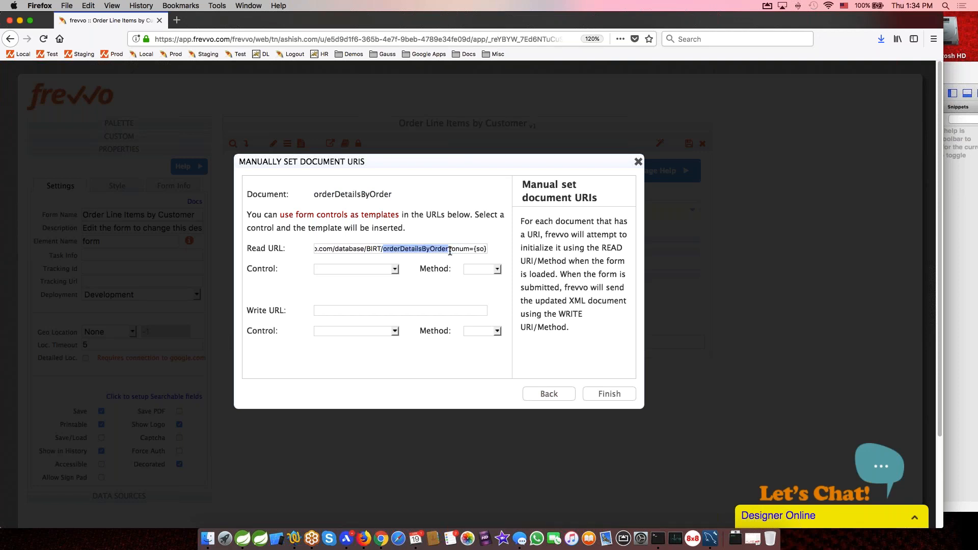
drag(452, 249, 488, 249)
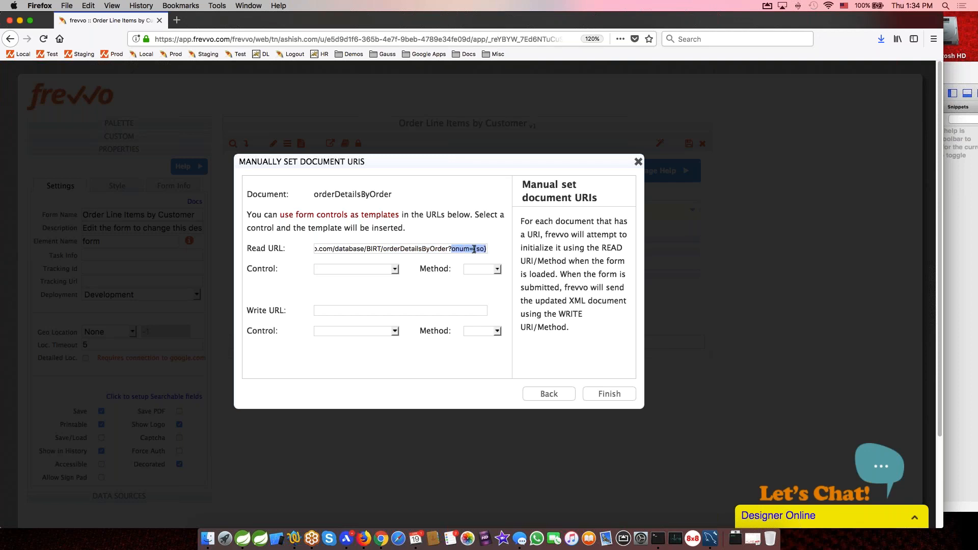
click(475, 249)
double_click(480, 249)
click(418, 290)
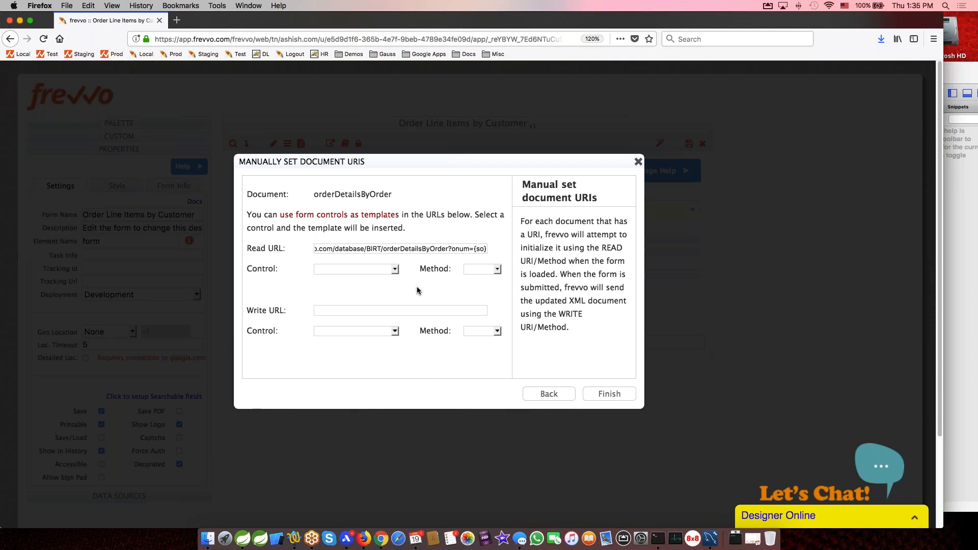
Set the Read URL's method to GET and finish the document URI setup
click(484, 270)
click(479, 280)
click(469, 374)
click(616, 396)
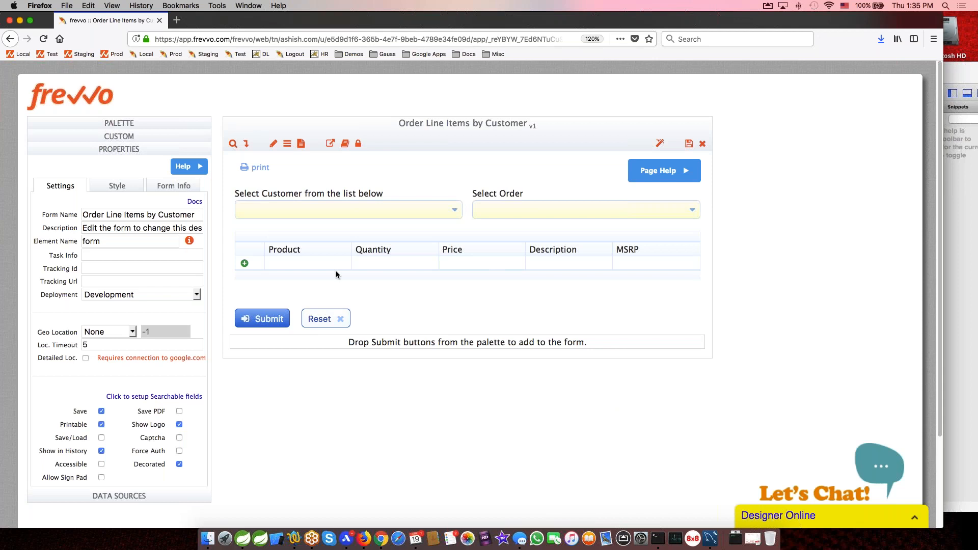
Open the form in test mode, narrow its window slightly, and choose Alpha Cognac as the customer
click(662, 143)
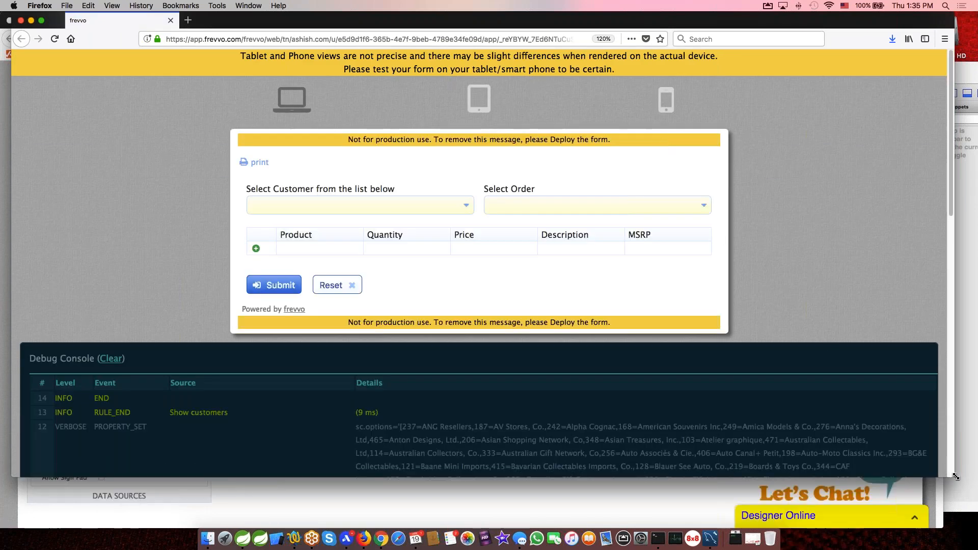
drag(953, 477, 922, 482)
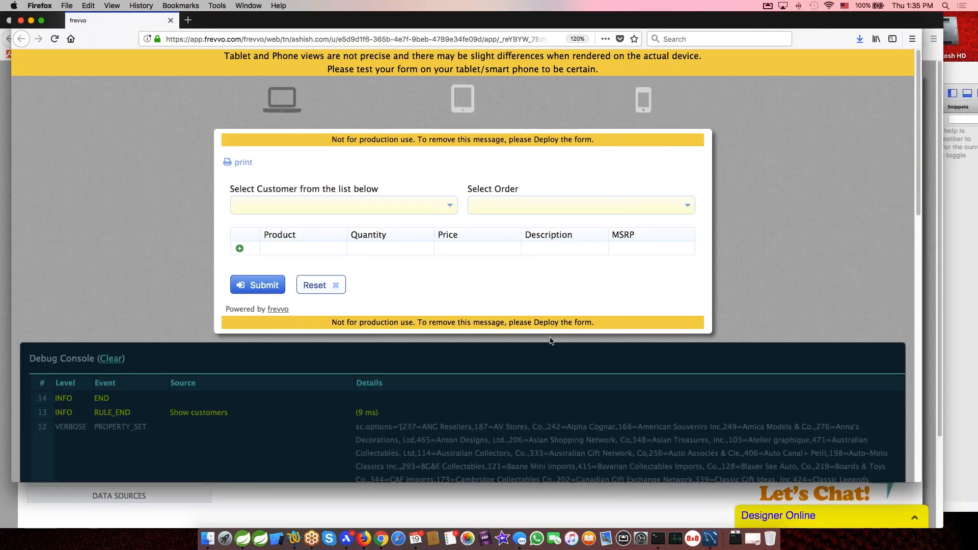
scroll(453, 424, down, 10)
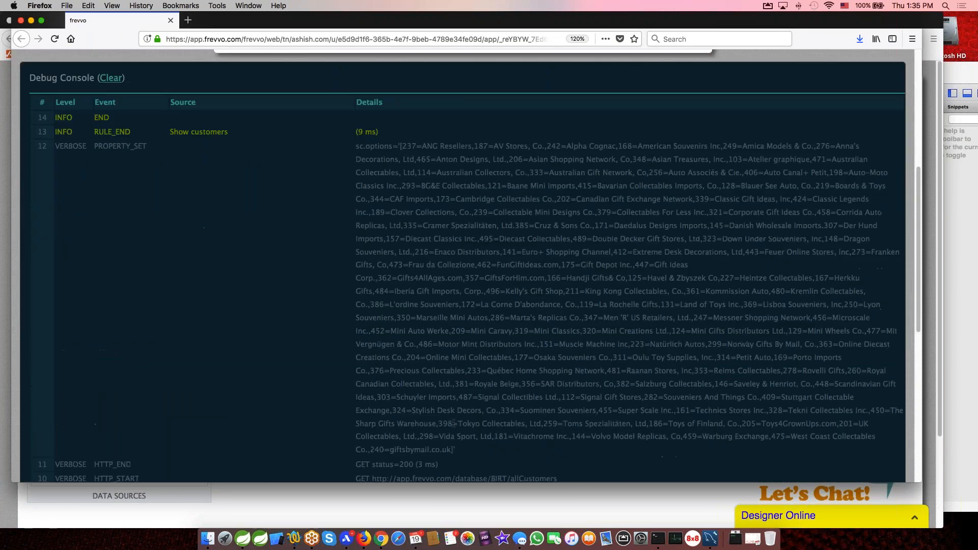
scroll(455, 426, up, 8)
scroll(455, 426, up, 3)
click(323, 209)
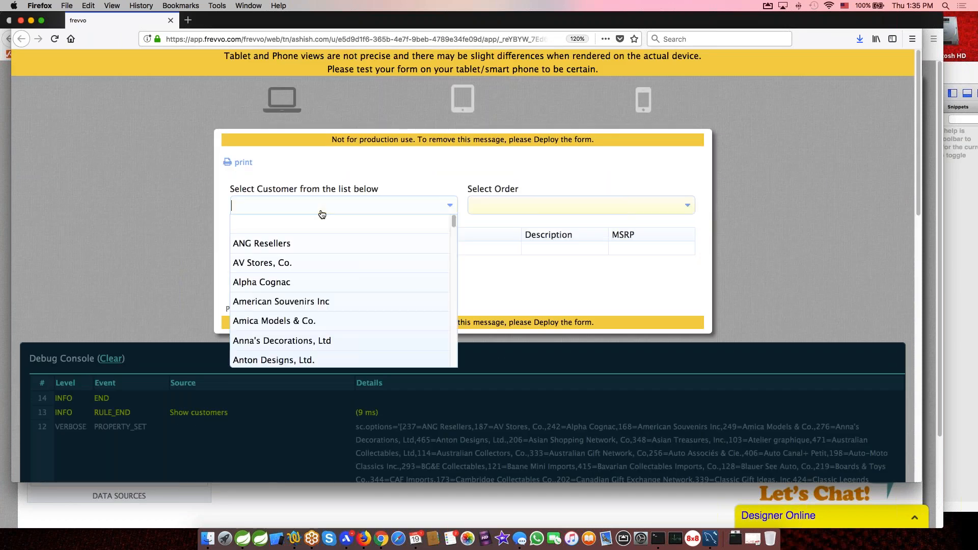
click(269, 282)
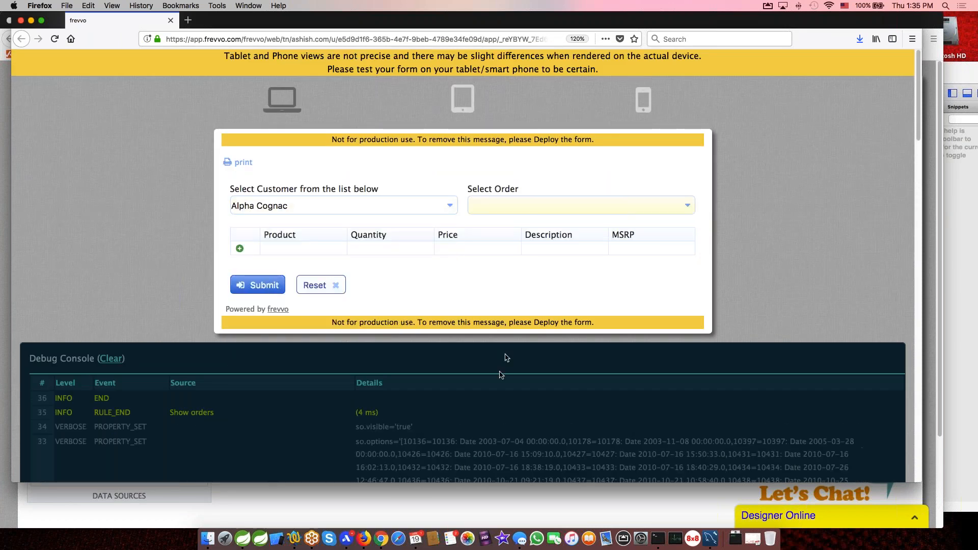
Examine the so.options order list set by the Show orders rule in the Debug Console, and clear the console
scroll(474, 415, down, 5)
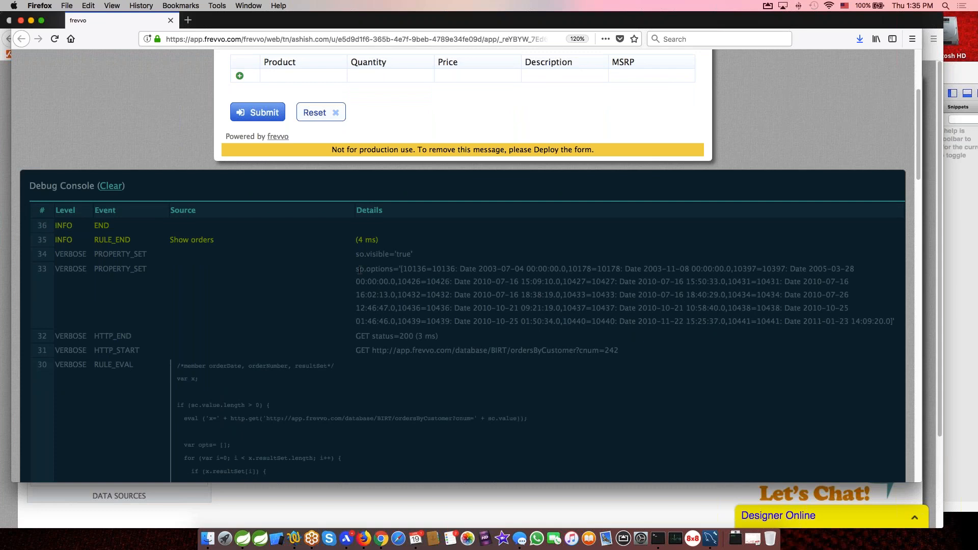
drag(356, 269, 446, 326)
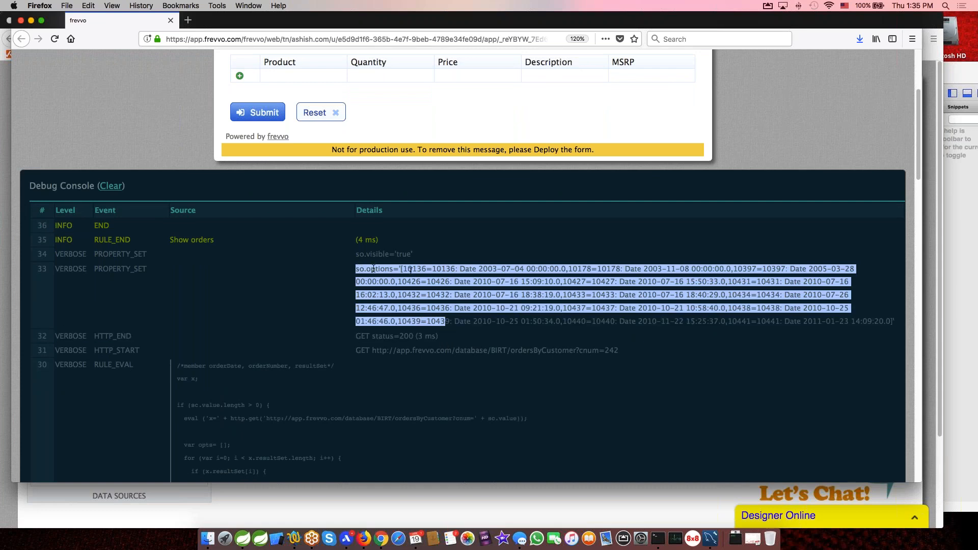
click(437, 266)
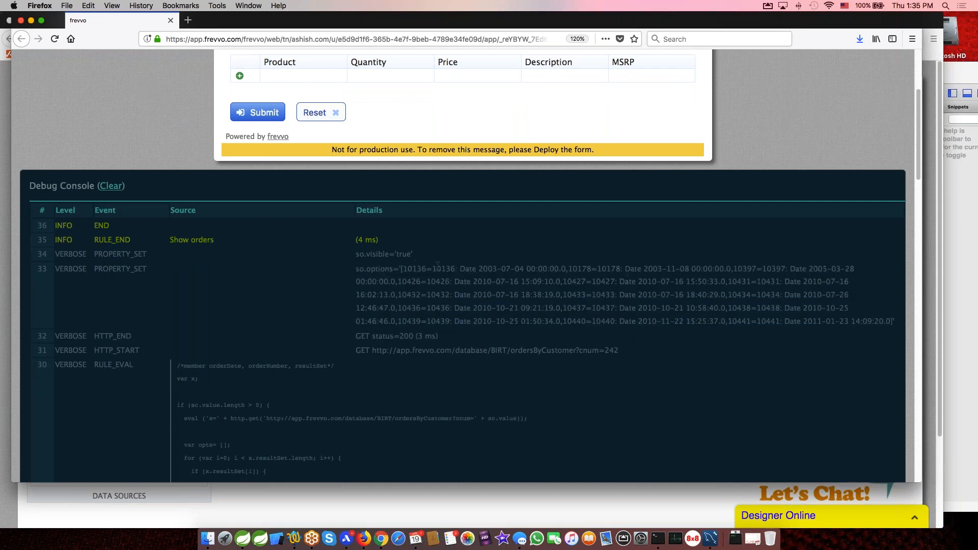
drag(437, 267, 627, 278)
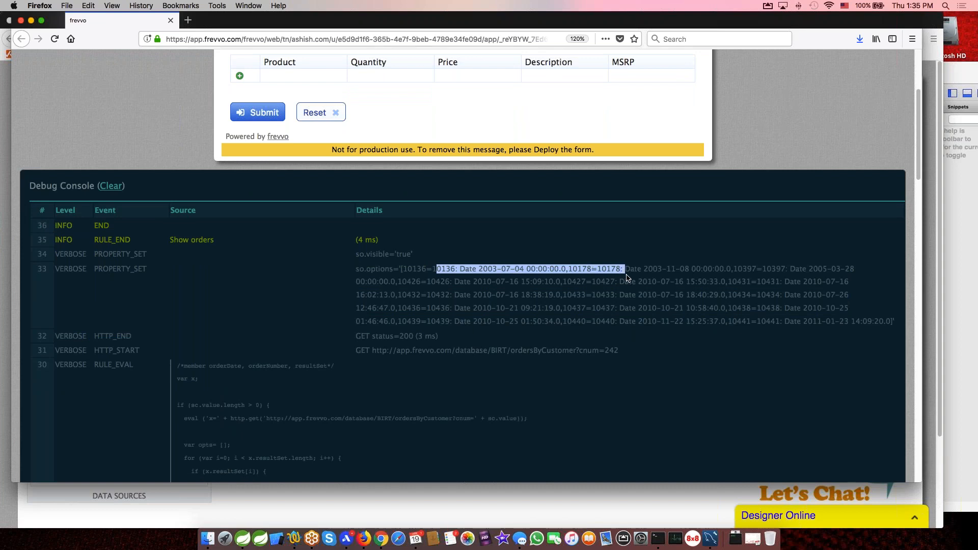
double_click(414, 269)
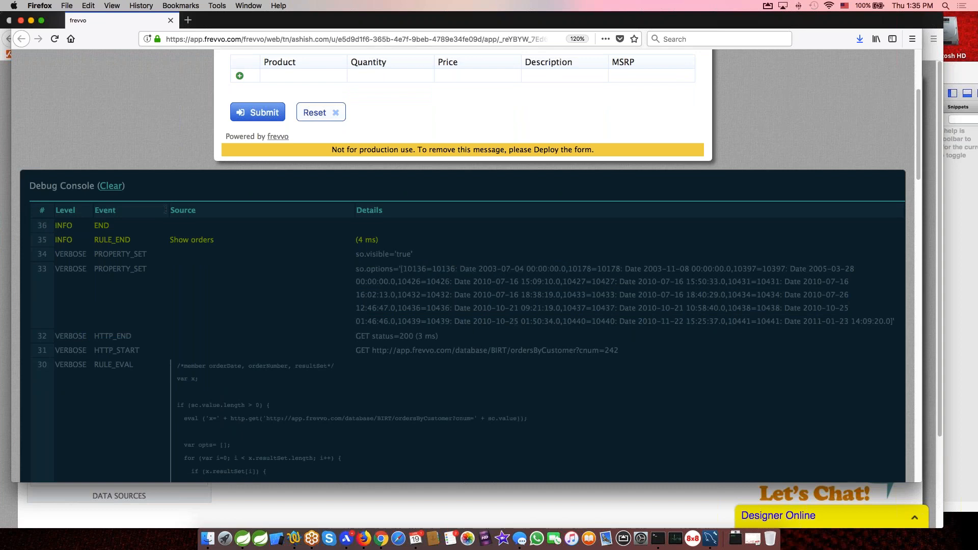
click(111, 187)
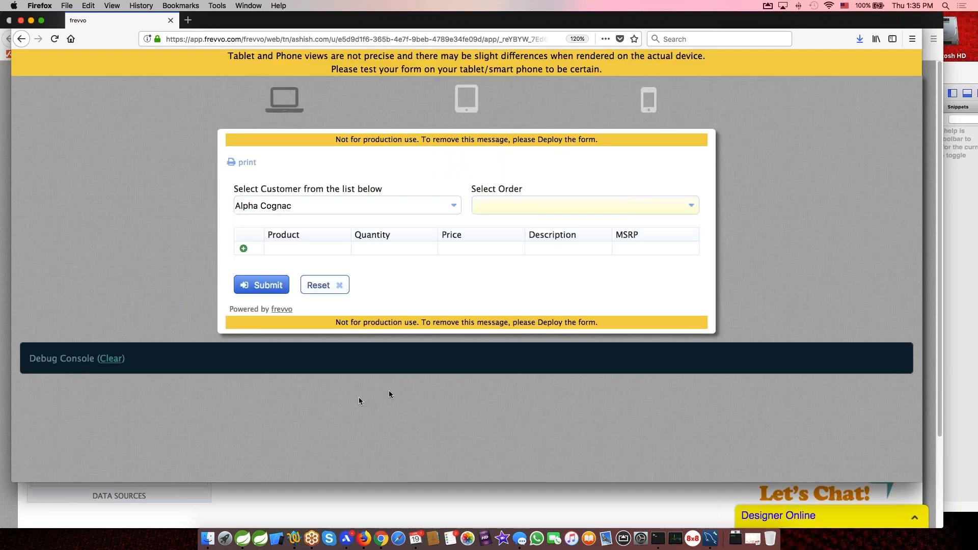
Select order 10136 and check the orderDetailsByOrder document read requests in the Debug Console
click(499, 210)
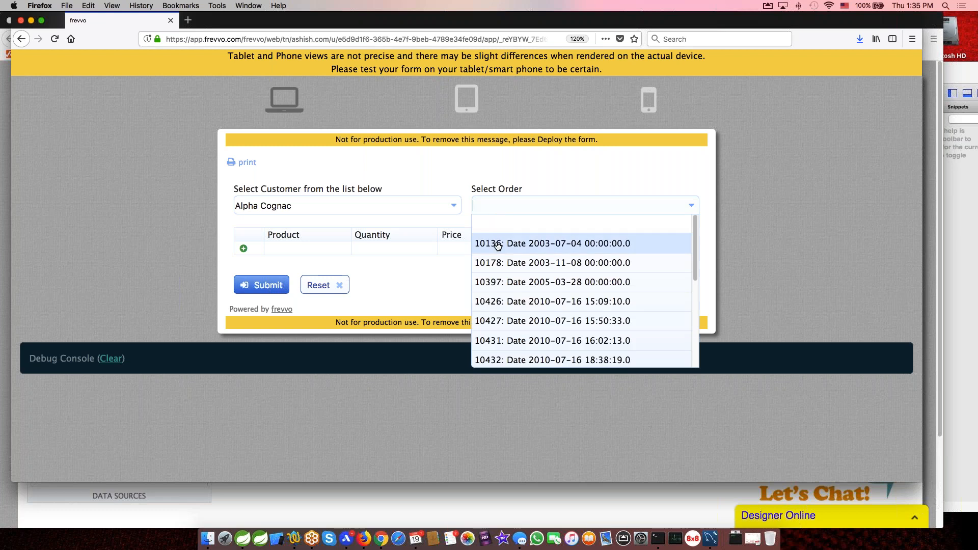
click(497, 243)
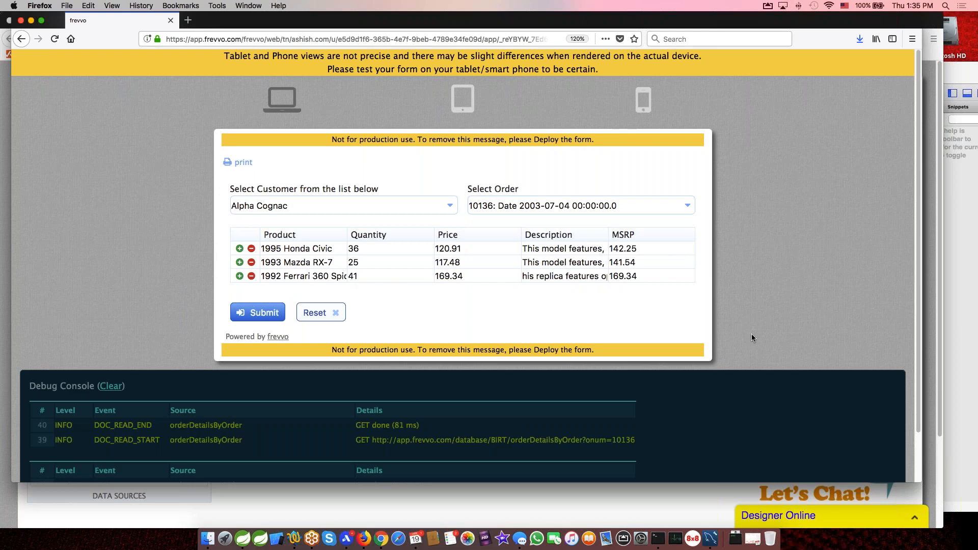
scroll(752, 335, down, 2)
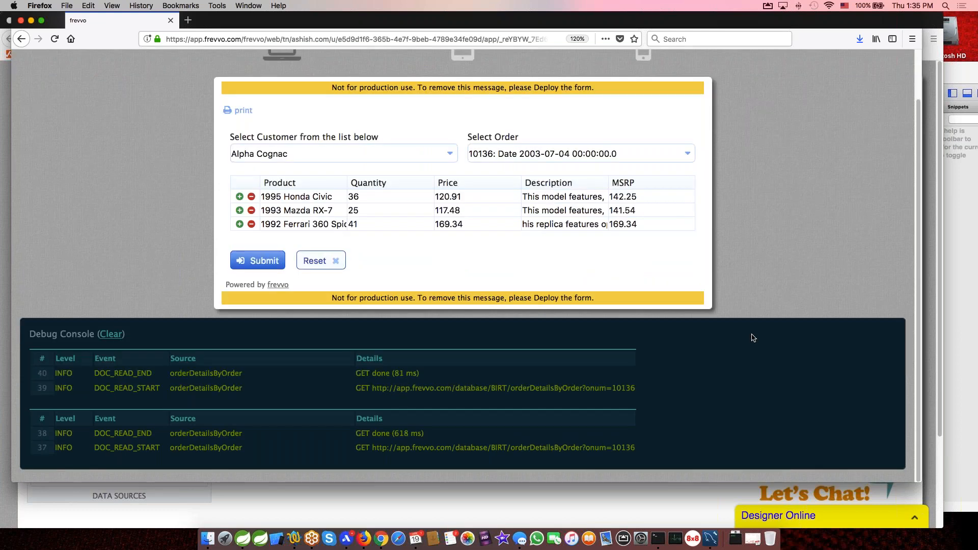
scroll(752, 338, up, 2)
Test the line items table with orders 10178 and 10397, and close the test form without saving its data
click(541, 207)
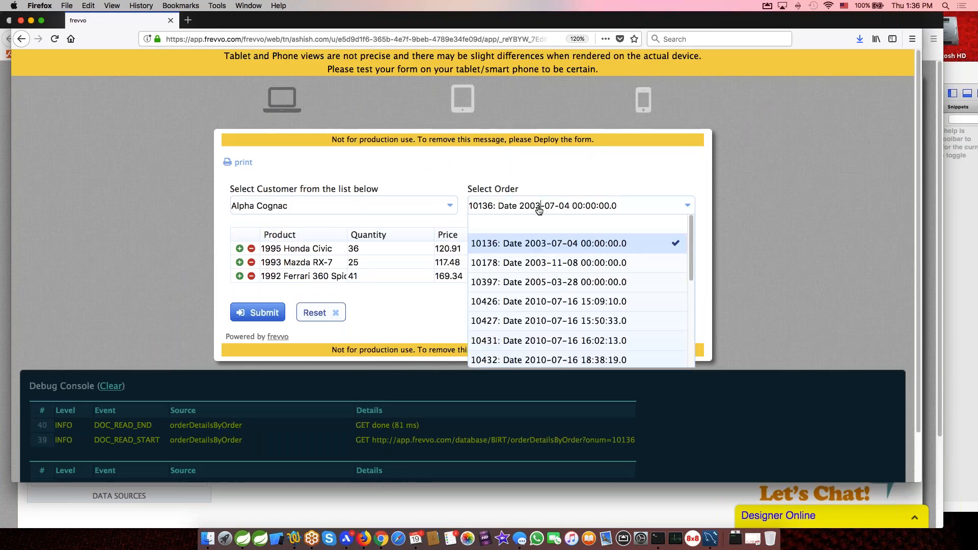
click(508, 263)
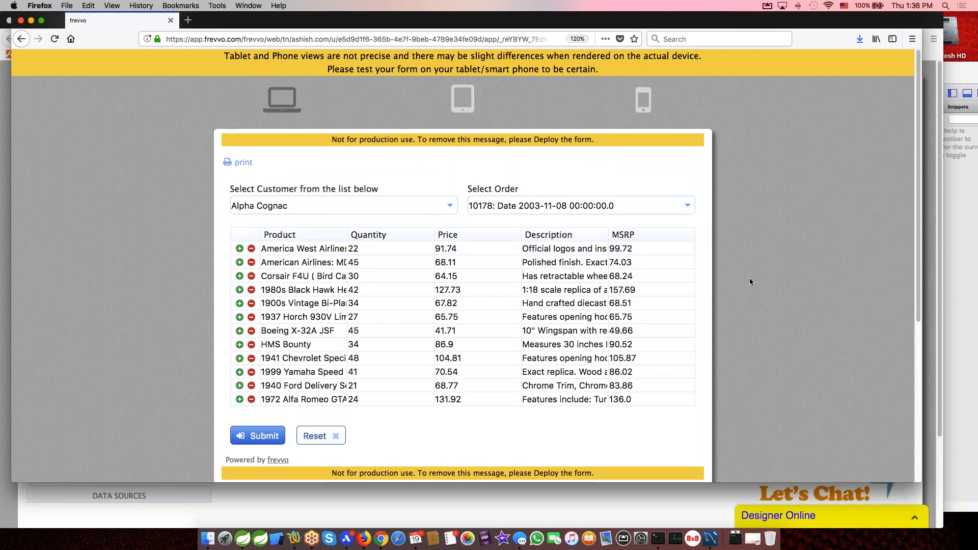
click(505, 207)
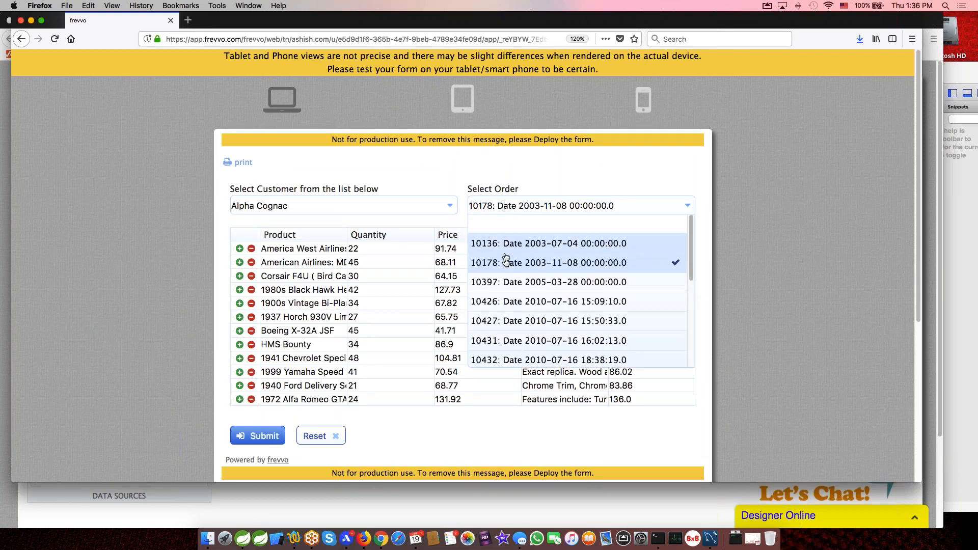
click(504, 283)
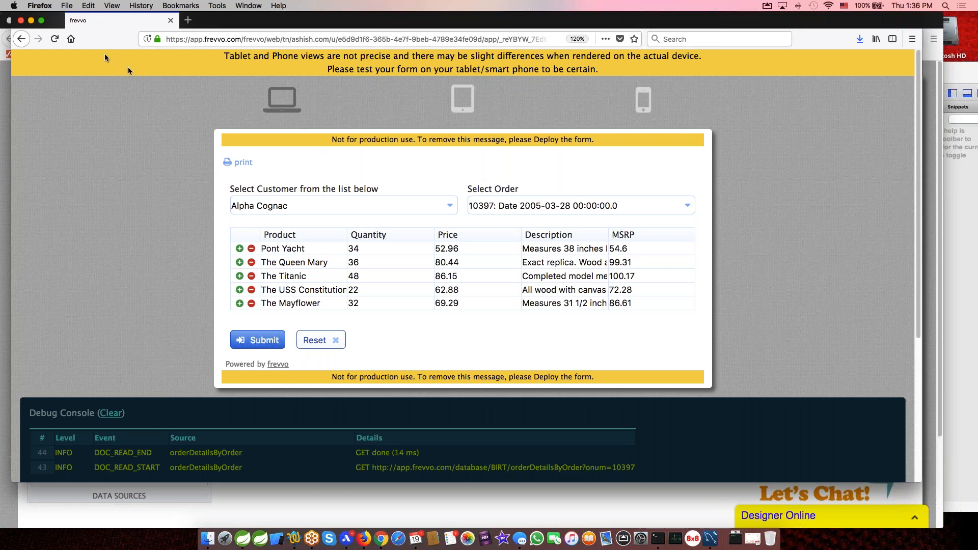
click(22, 24)
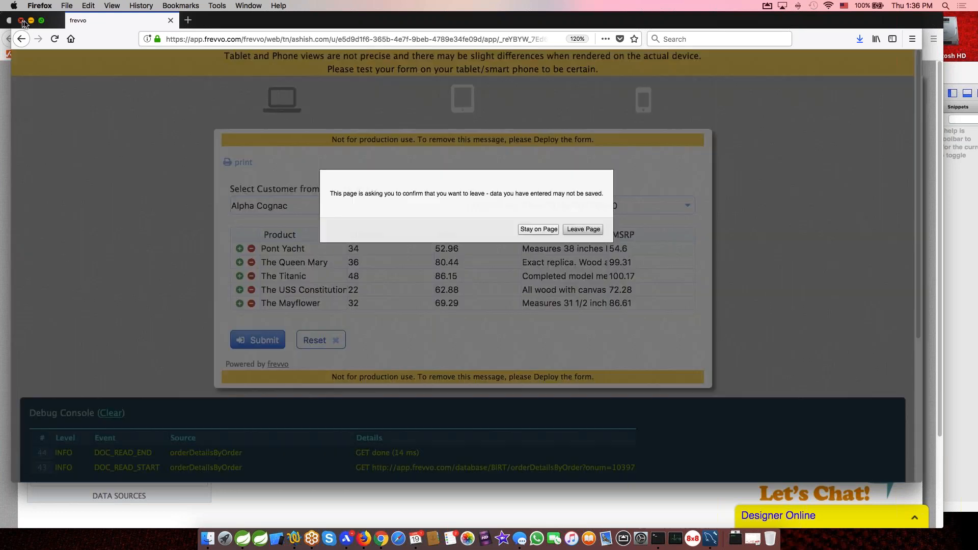
click(582, 229)
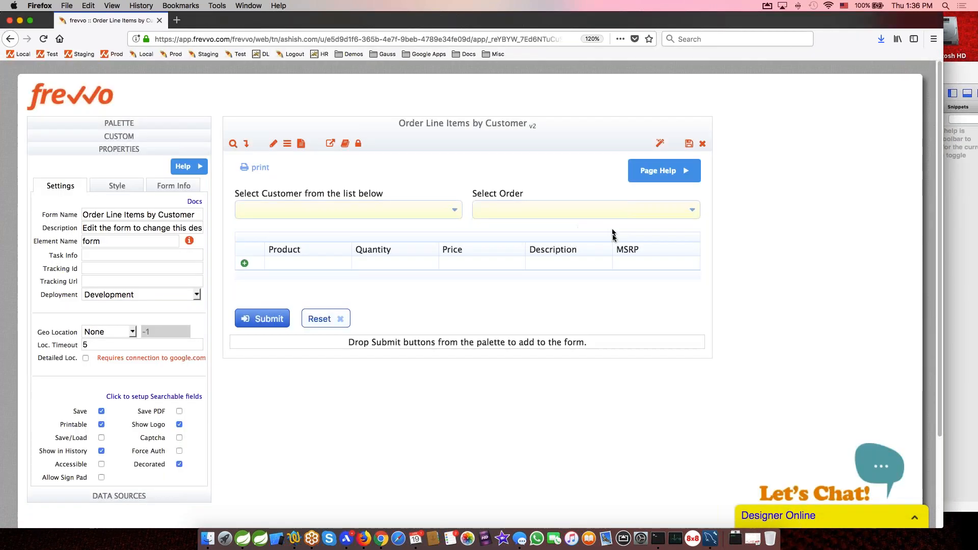
Set the label color of the table's Product column to red
click(405, 237)
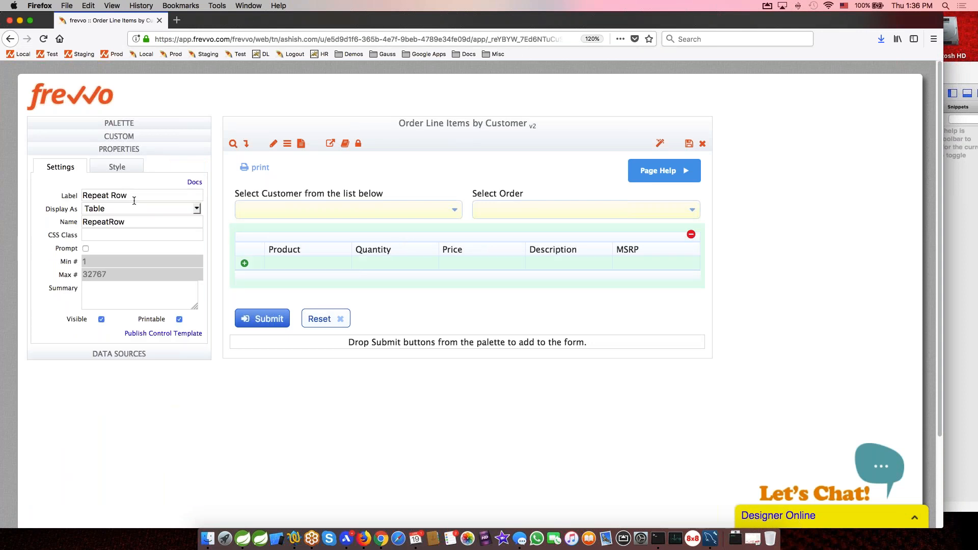
click(301, 252)
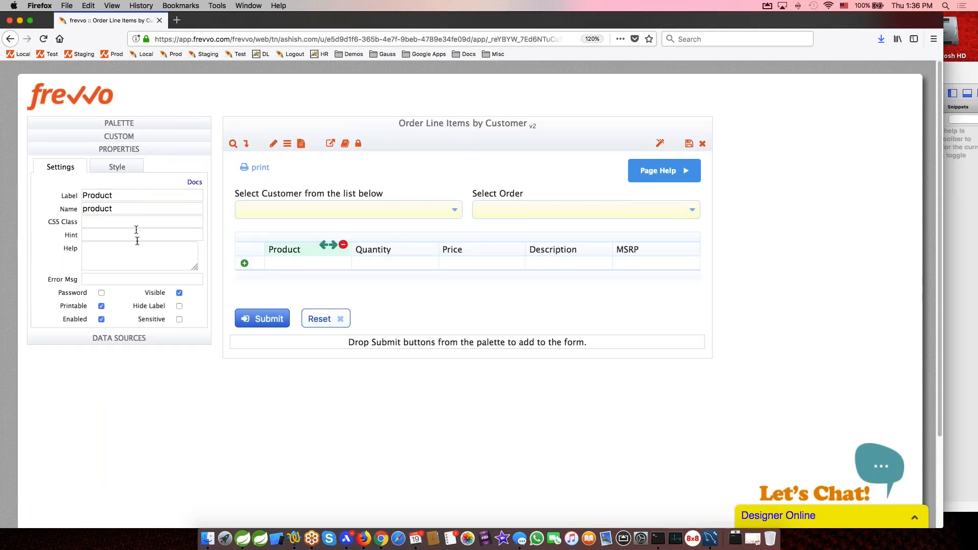
click(118, 169)
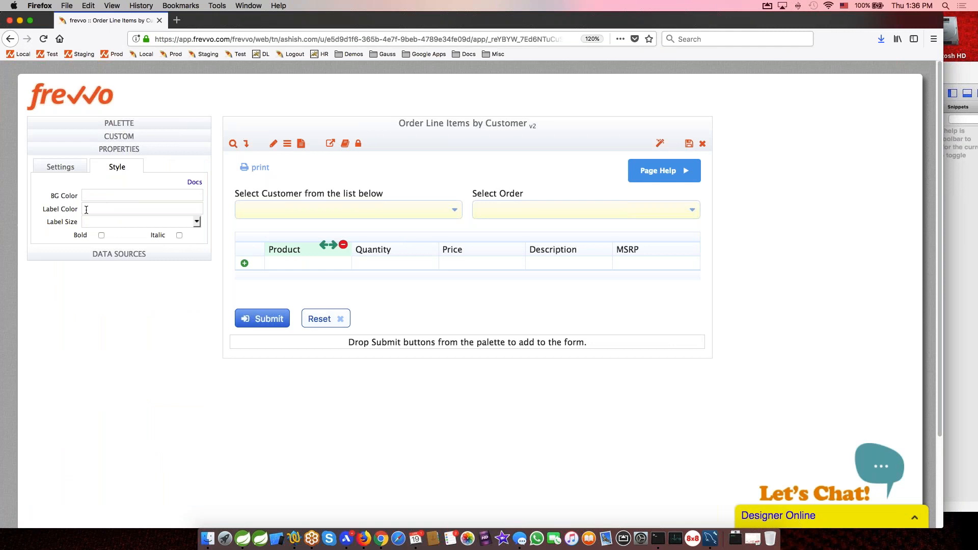
click(96, 223)
click(102, 209)
click(119, 208)
text(red)
key(Tab)
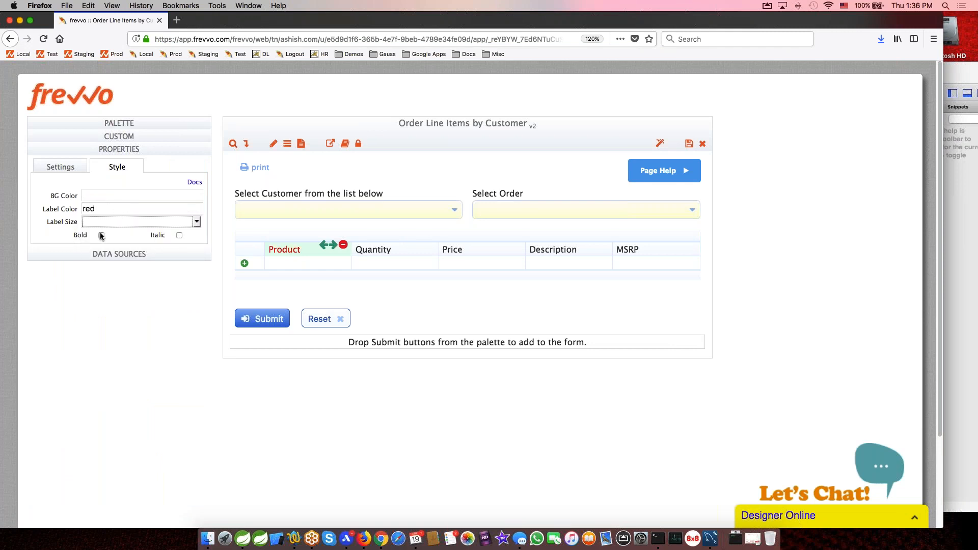
Make the Product column's label bold, and move the Description column after the MSRP column
click(102, 235)
click(61, 167)
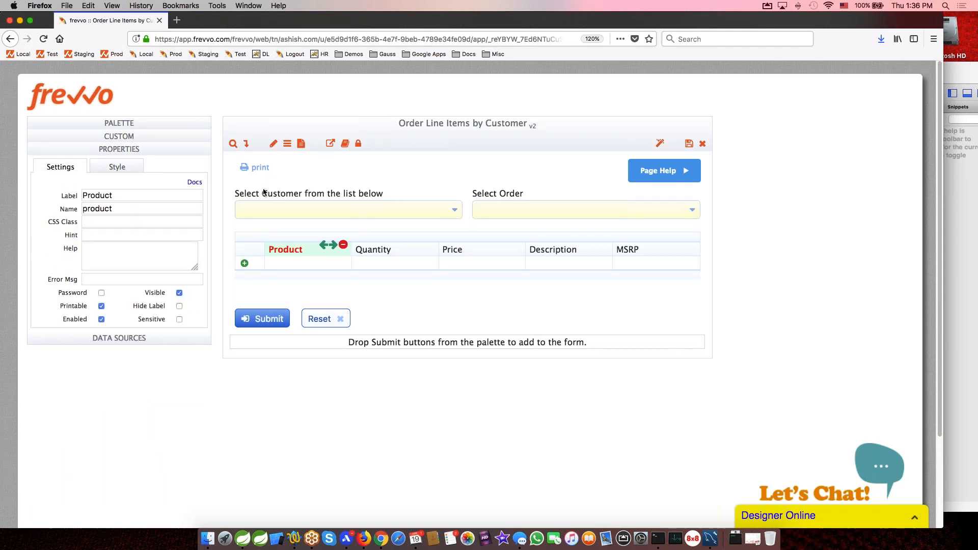
click(571, 251)
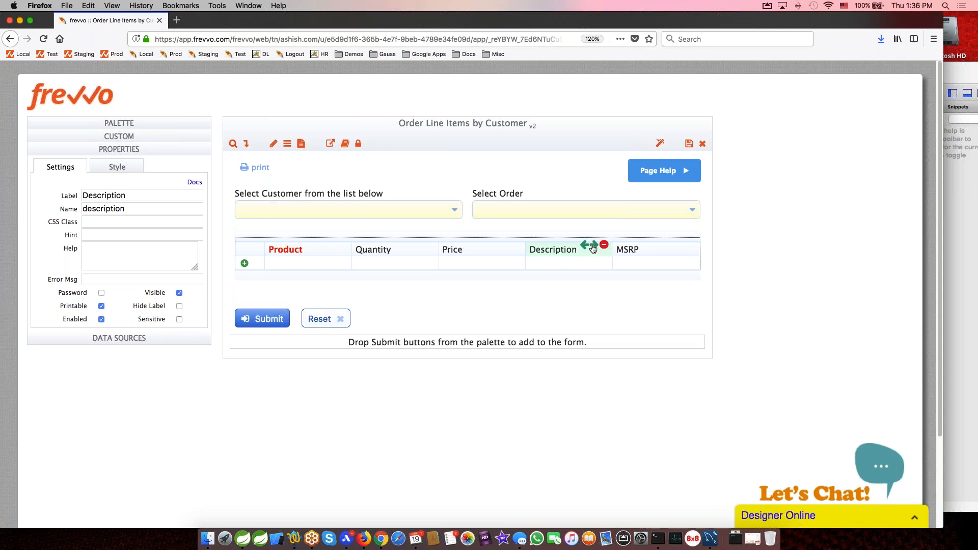
click(592, 246)
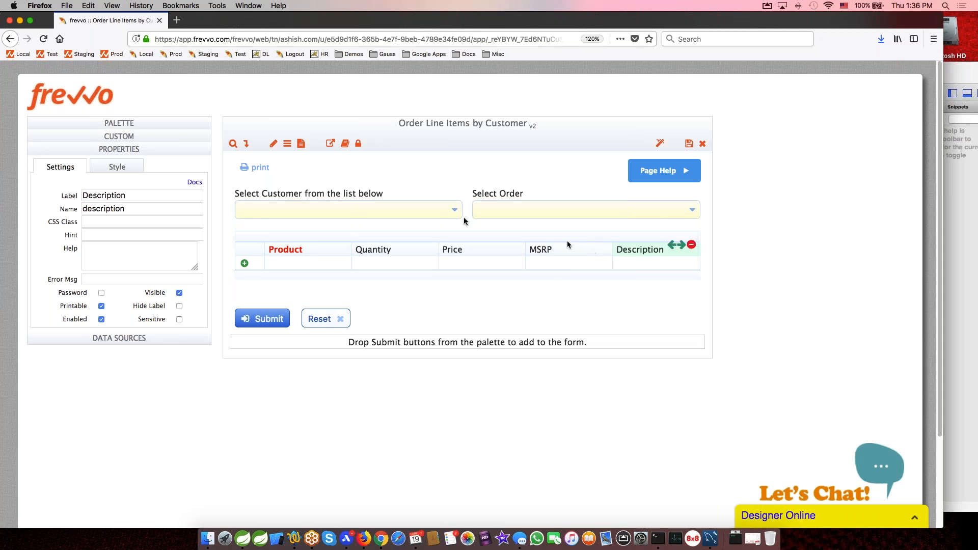
Set the line items table's column widths to 25% 10% 10% 10% 45%, copied from the untitled text 2 document in TextWrangler
click(363, 237)
click(117, 166)
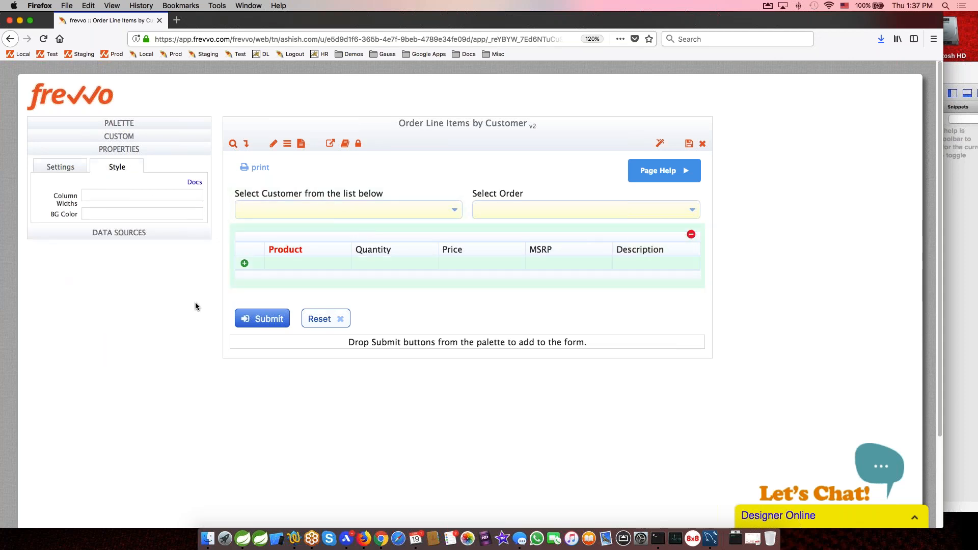
key(super+Tab)
key(super+Tab)
key(super+Tab)
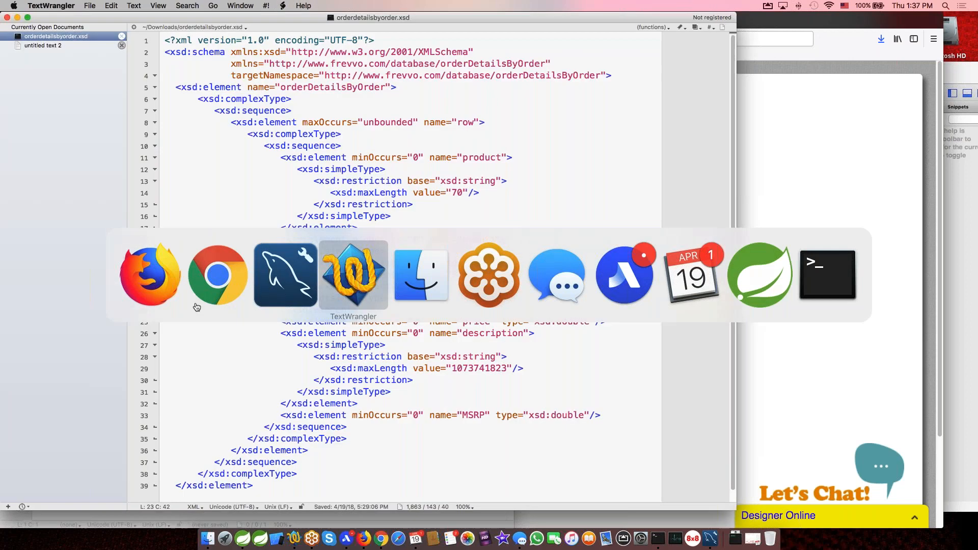
click(46, 45)
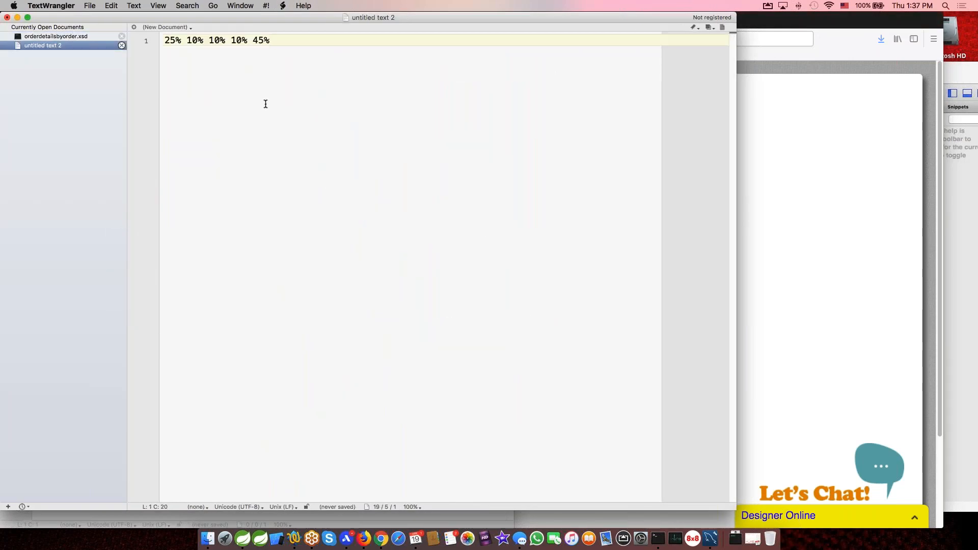
key(super+a)
key(super+c)
key(super+Tab)
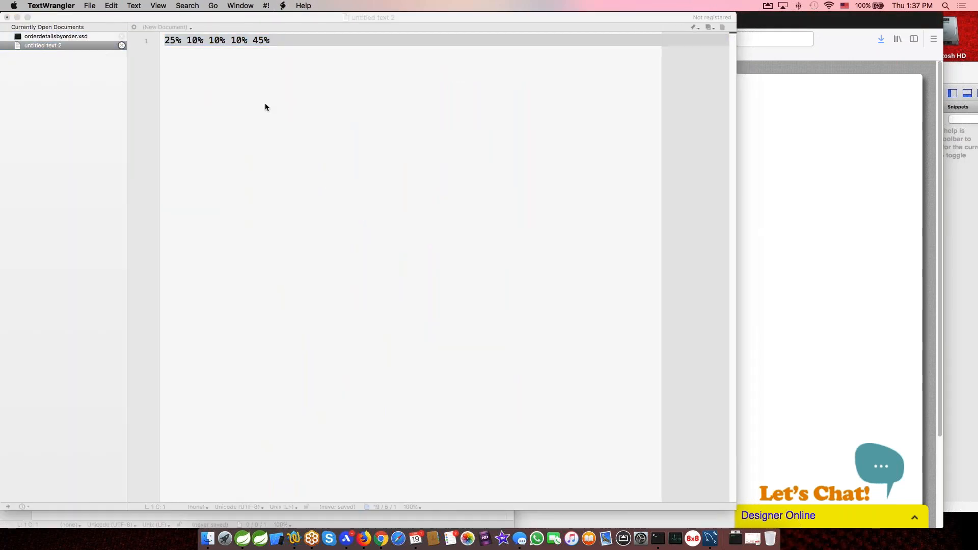
click(136, 198)
key(super+v)
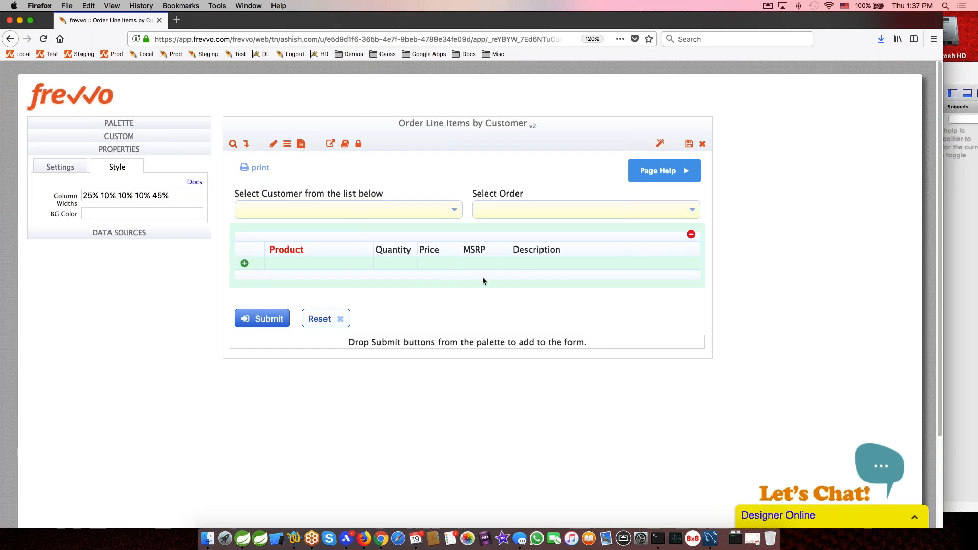
Save the form and test it with the customer Alpha Cognac and order 10397
click(611, 146)
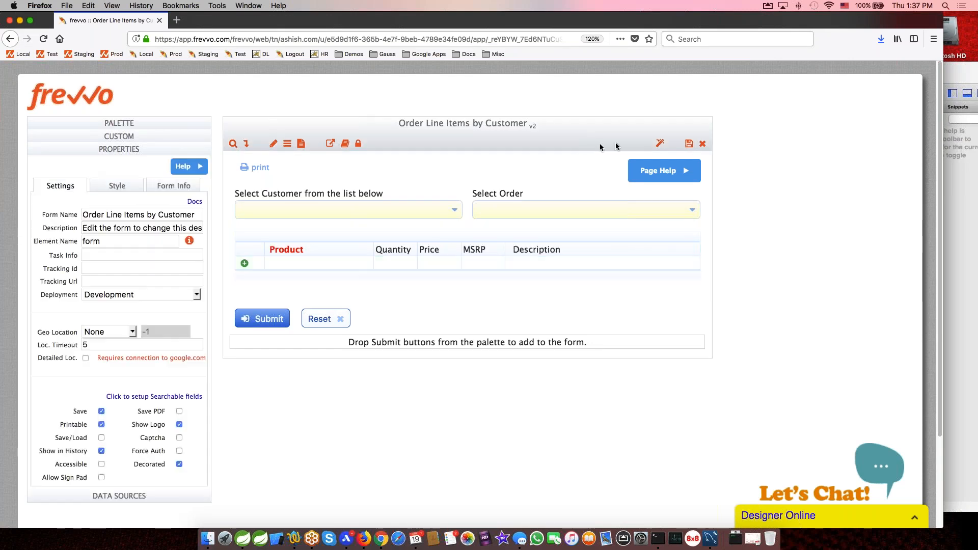
click(659, 145)
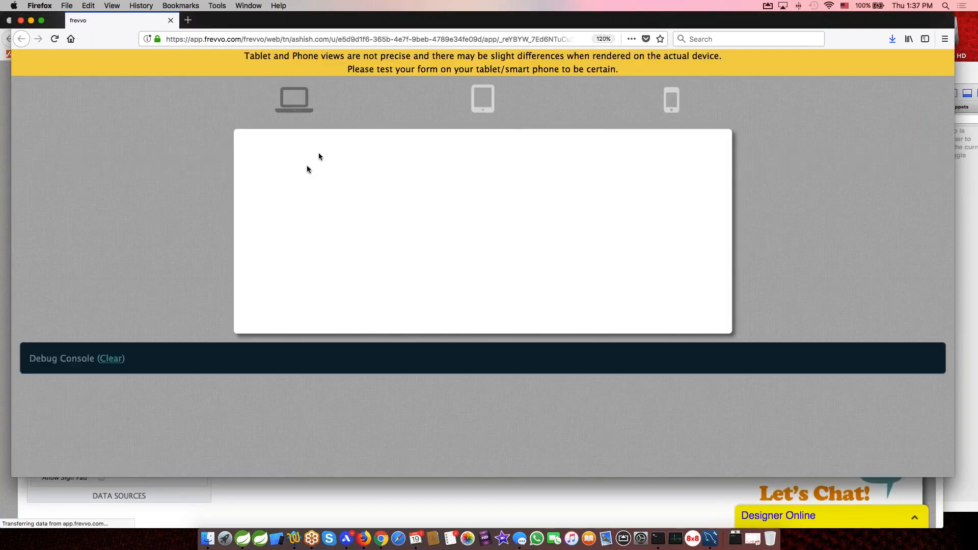
click(316, 208)
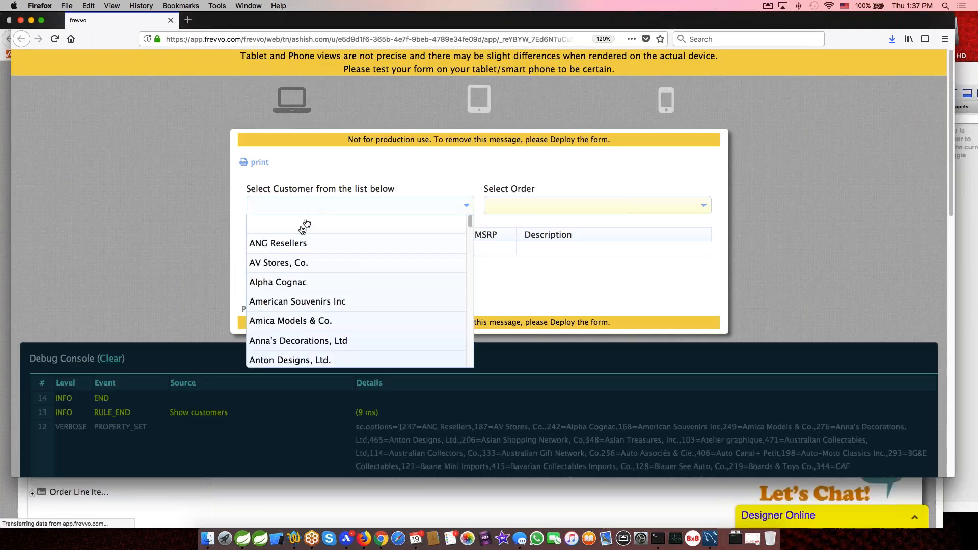
click(285, 282)
click(526, 206)
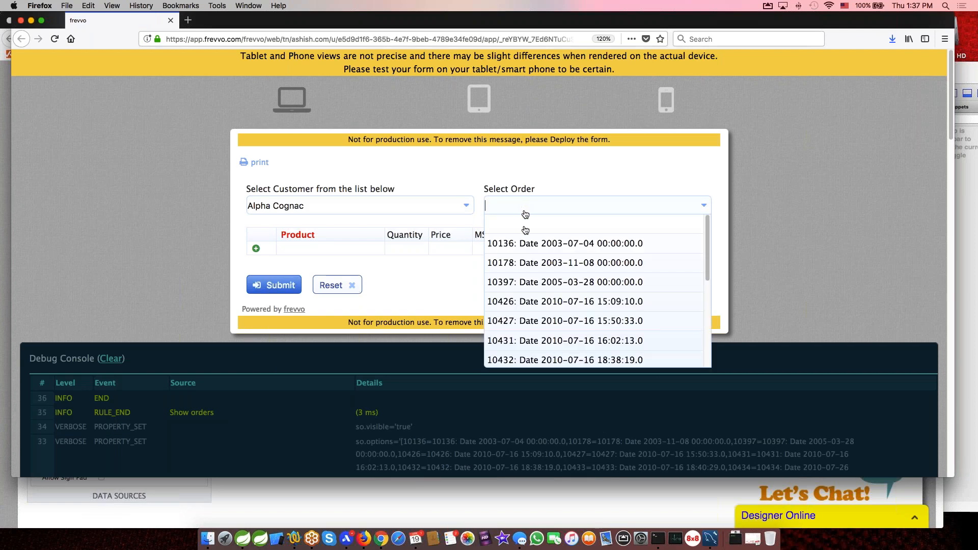
click(532, 282)
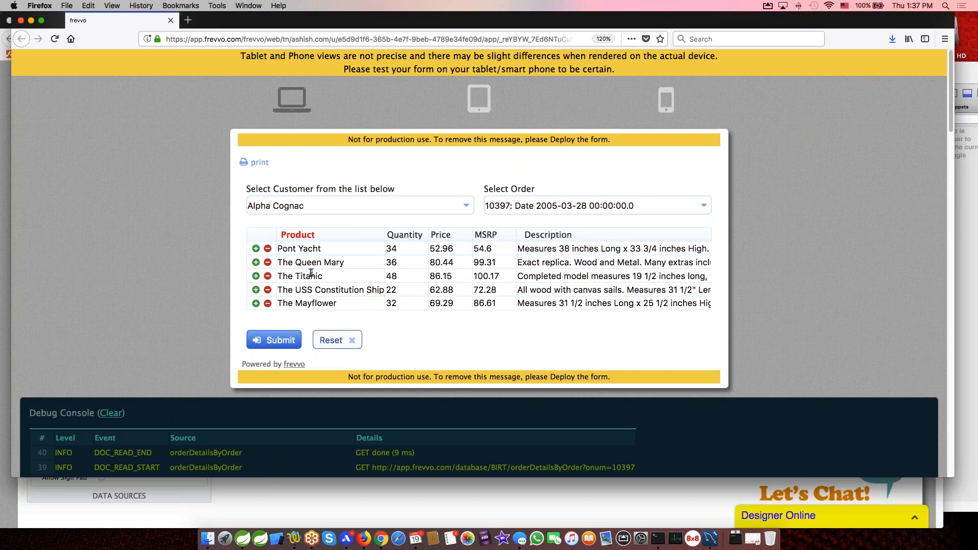
Remove The Titanic row from the test form's line items table, and close the test form without saving its data
click(268, 278)
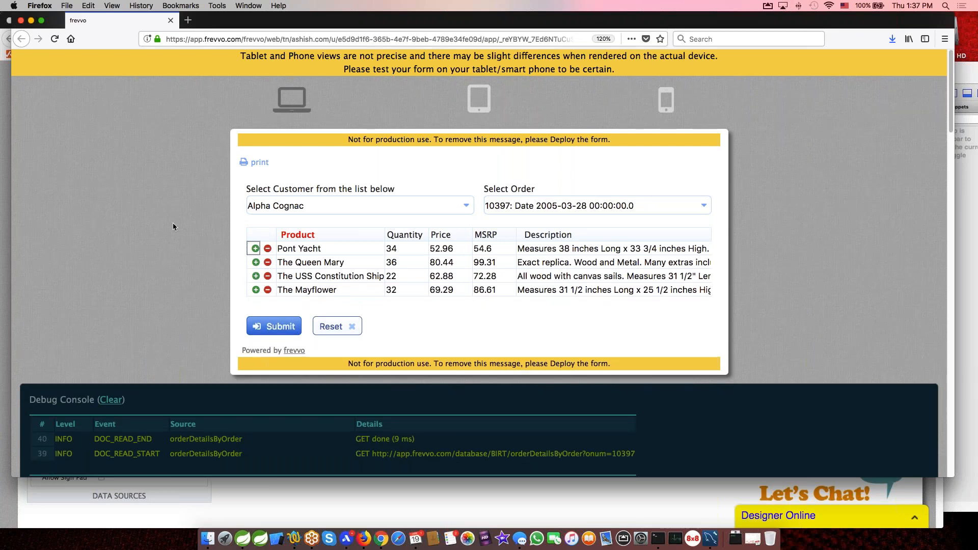
click(145, 216)
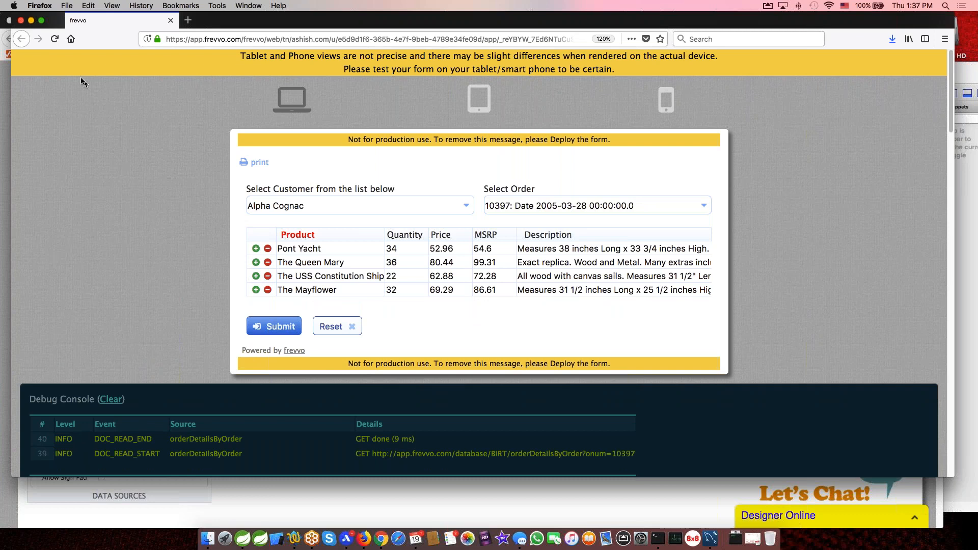
click(21, 21)
click(591, 227)
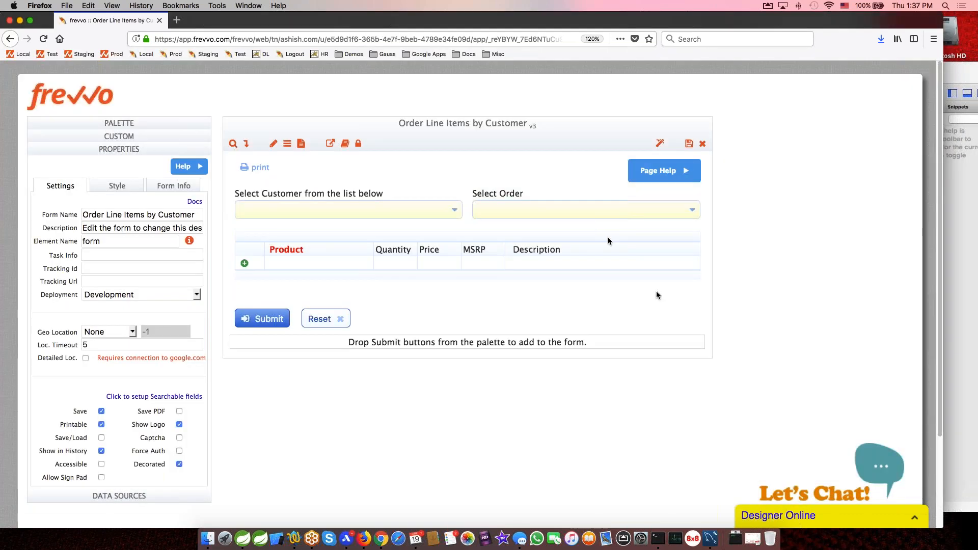
Switch to the webinar presentation in Chrome and review slides 16 to 18, ending on Database Connector Resources
key(super+Tab)
key(super+Tab)
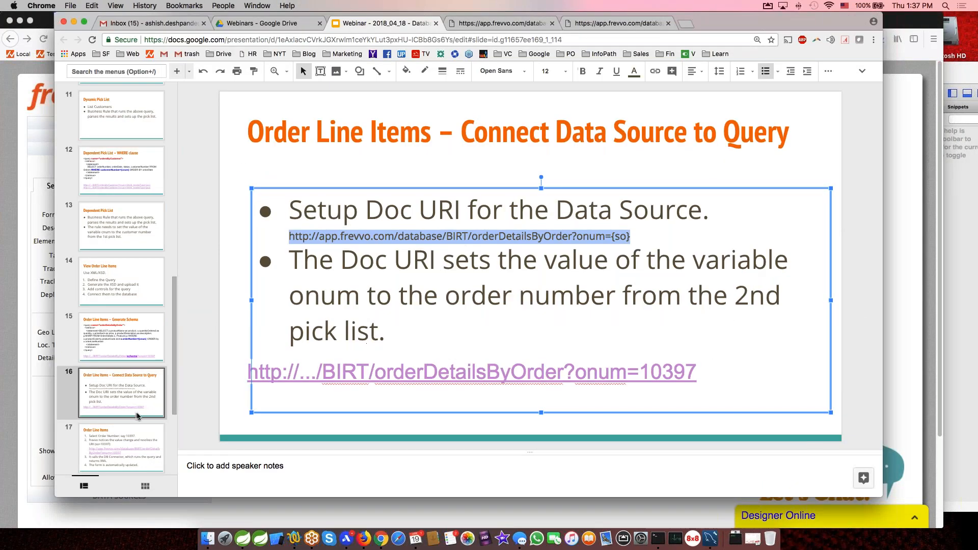
click(131, 390)
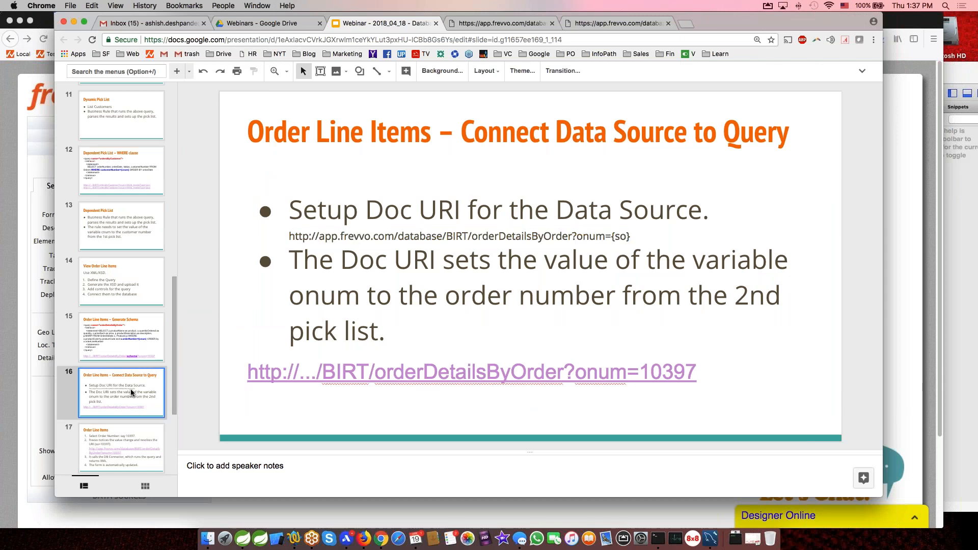
key(Down)
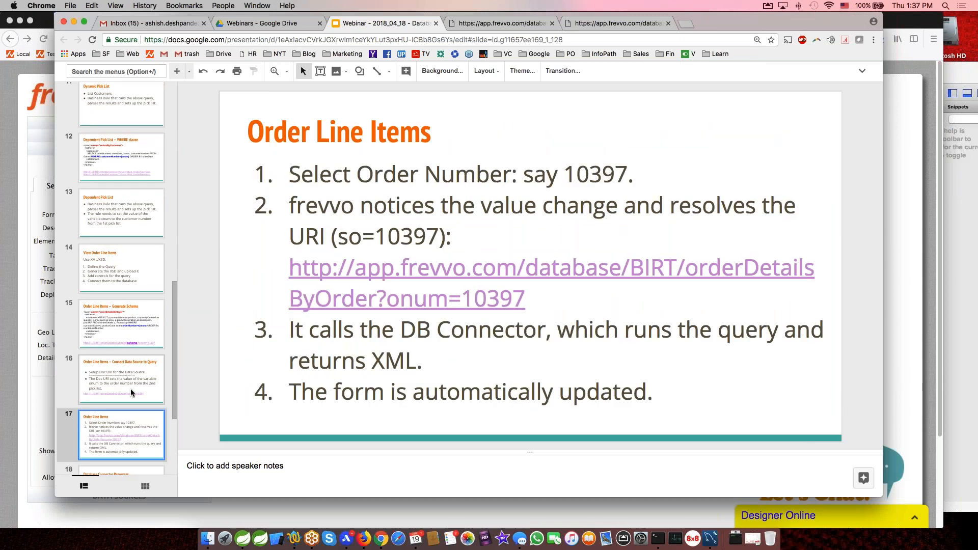
scroll(130, 390, down, 2)
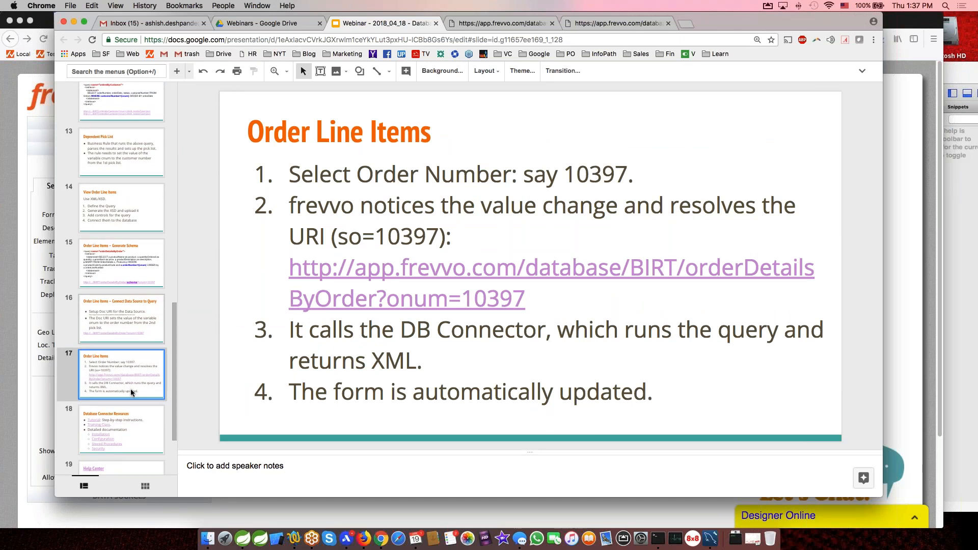
key(Down)
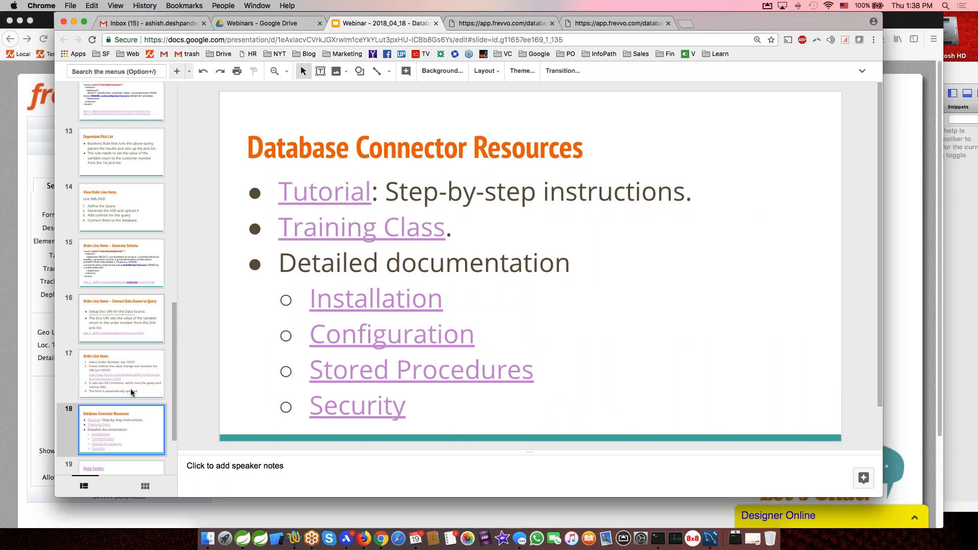
Open the Tutorial link from the slide and examine the DB Connector Tutorial page's queryset and HTTP-to-SQL mapping sections
click(308, 194)
click(338, 223)
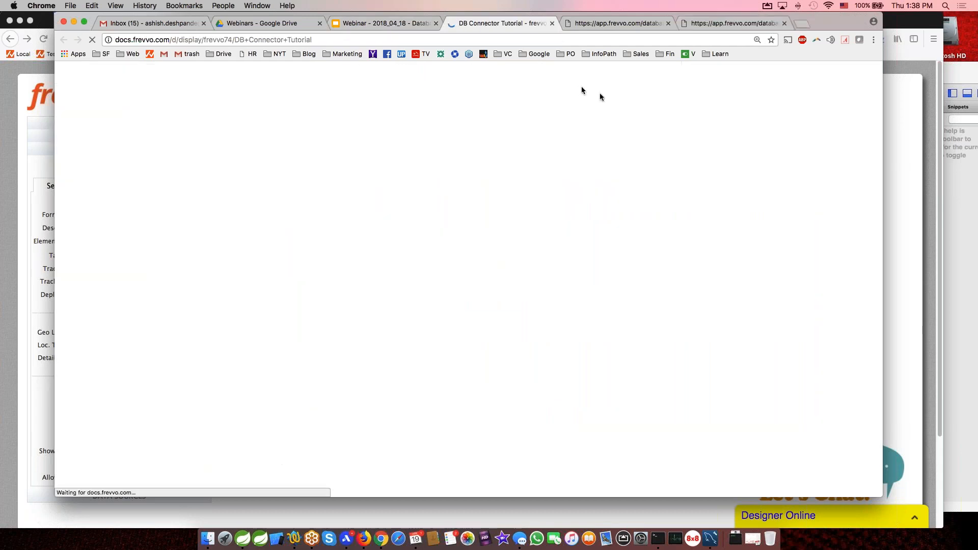
scroll(583, 360, down, 10)
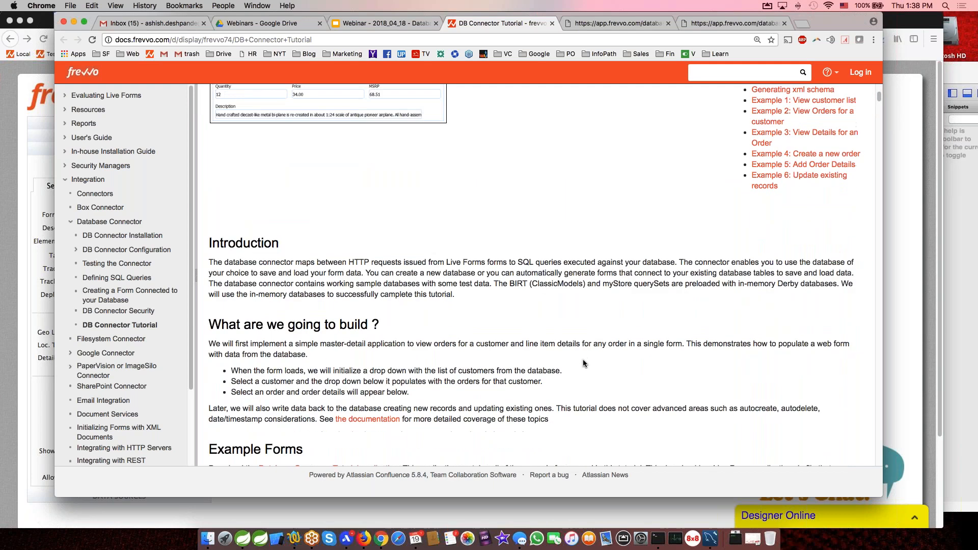
scroll(583, 359, down, 5)
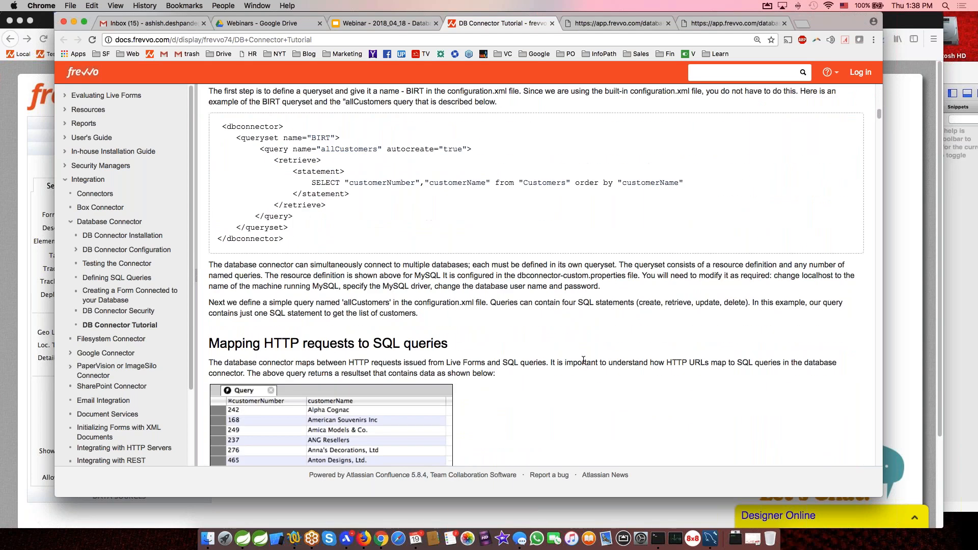
scroll(583, 360, down, 11)
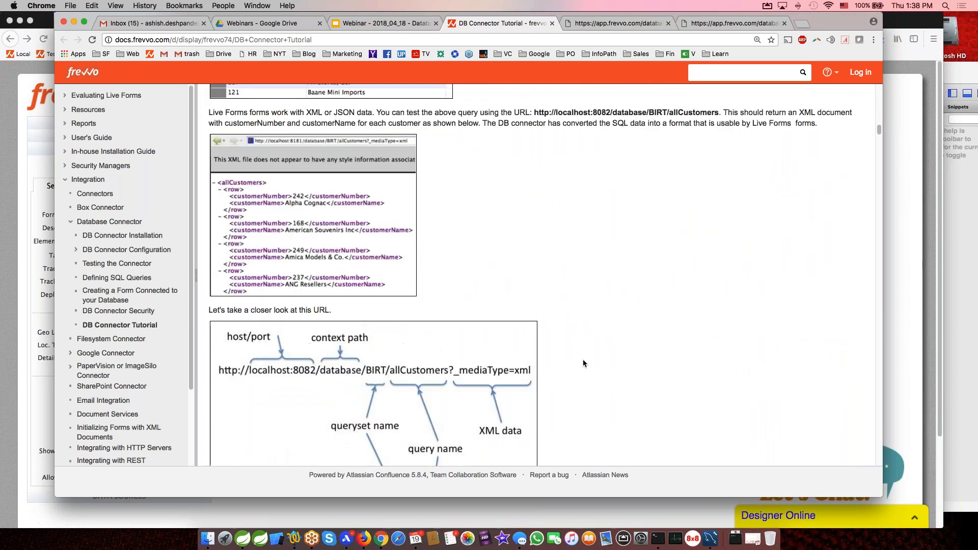
scroll(583, 361, up, 20)
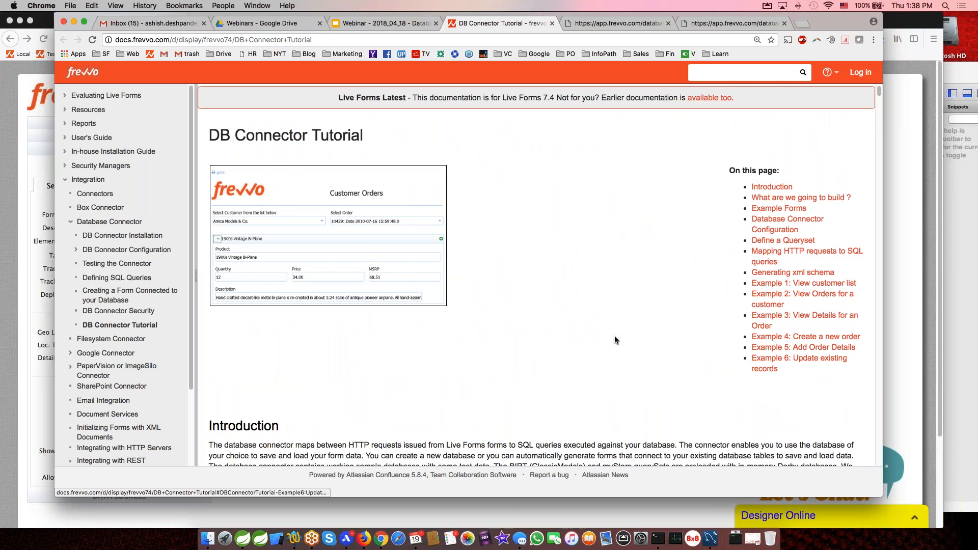
Examine the Select a Class options on the registration page behind the slide's Training Class link, and leave the page without registering
click(375, 26)
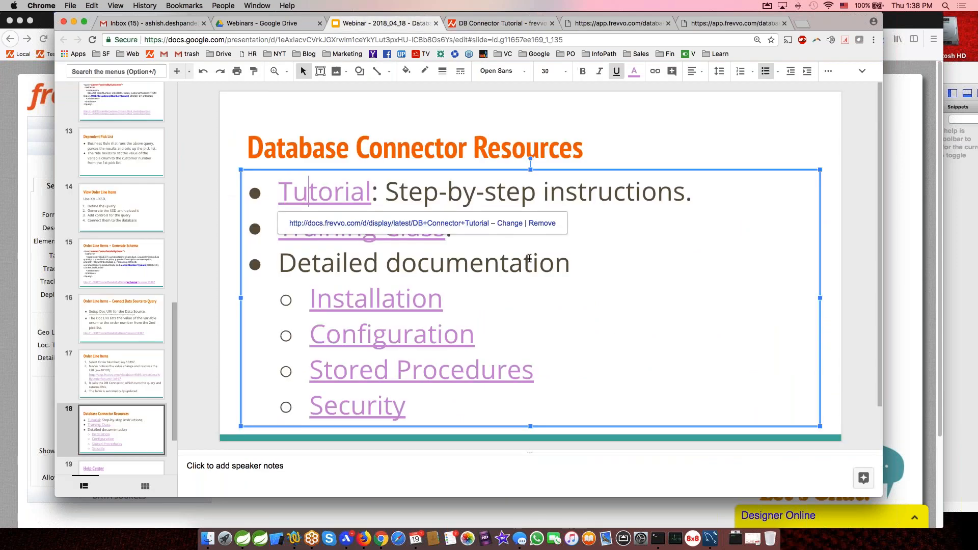
click(575, 265)
click(364, 227)
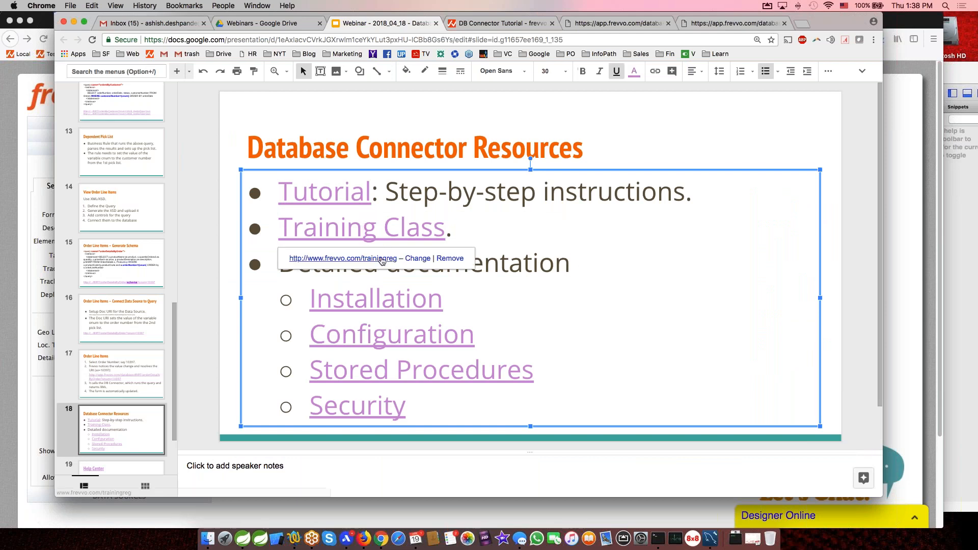
click(381, 260)
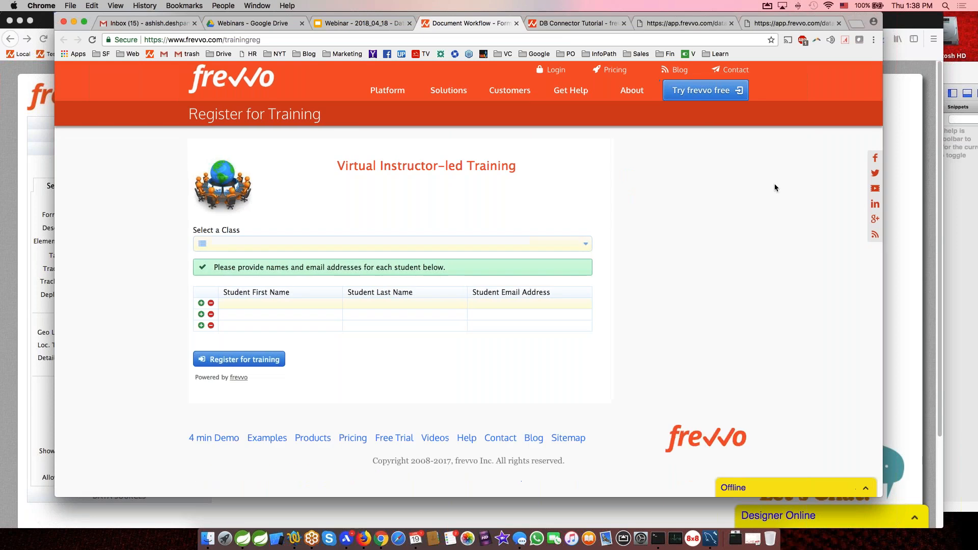
click(302, 252)
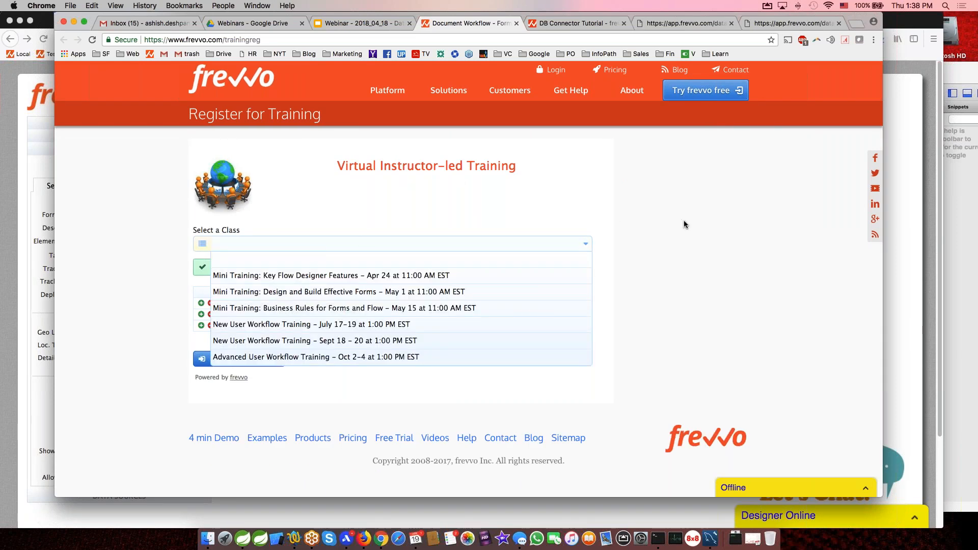
click(373, 250)
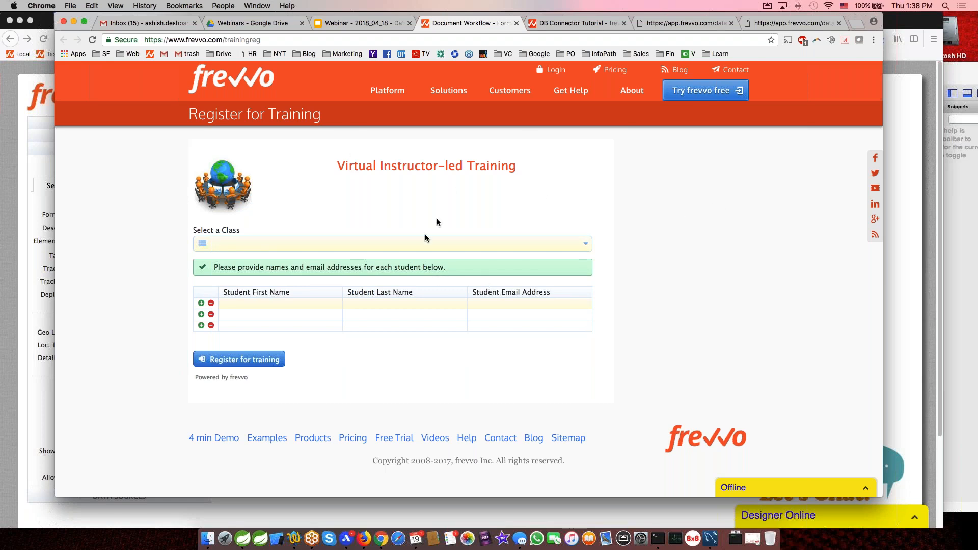
click(396, 247)
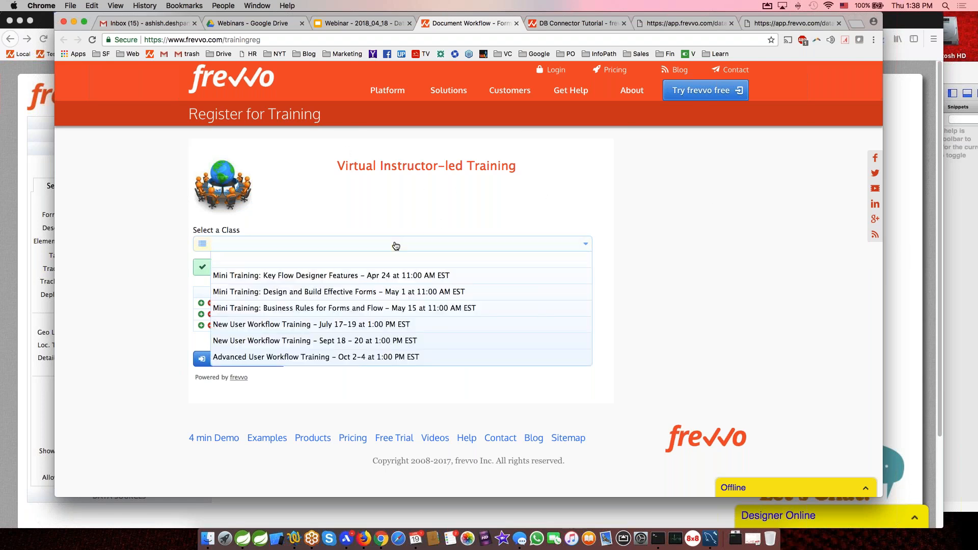
click(358, 249)
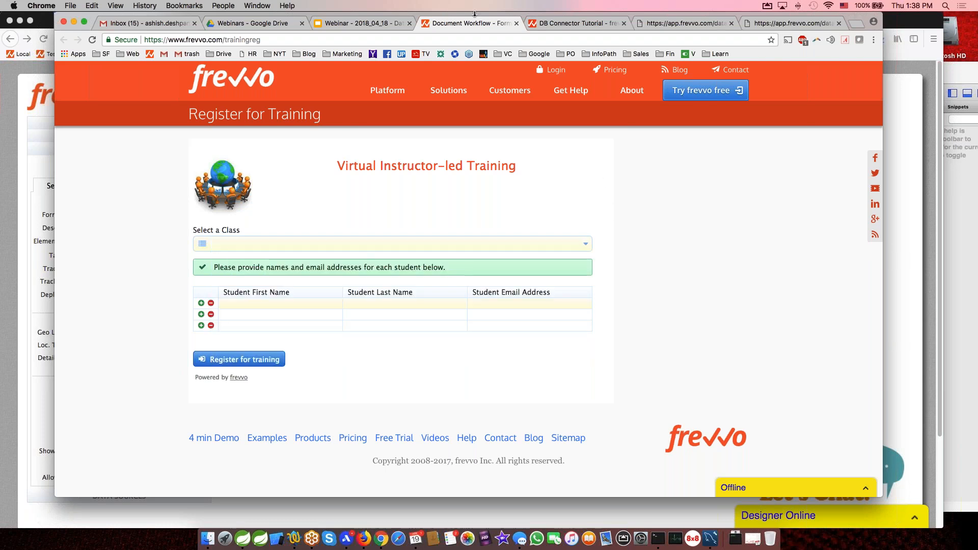
click(517, 25)
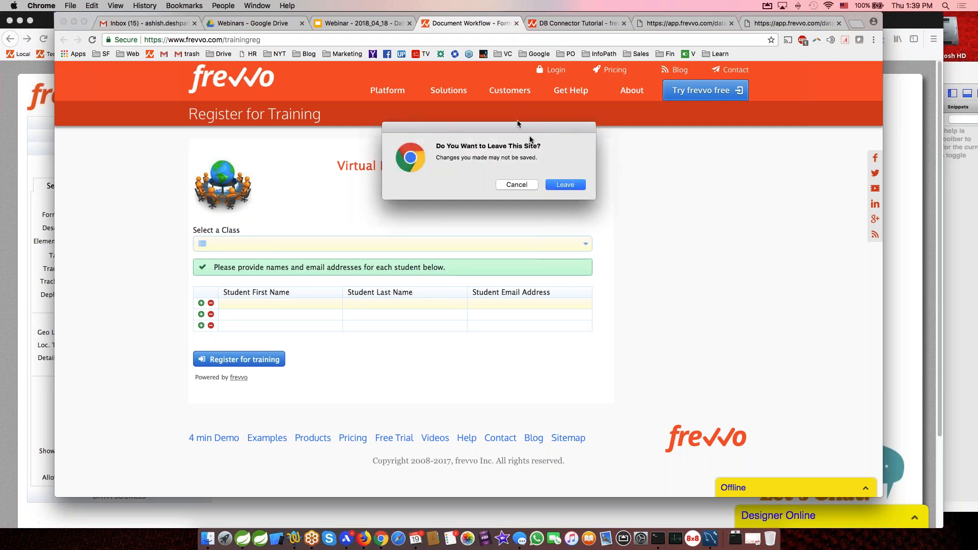
click(560, 186)
Open the Installation documentation from the Database Connector Resources slide, return to the slide, and open its Stored Procedures documentation
click(441, 300)
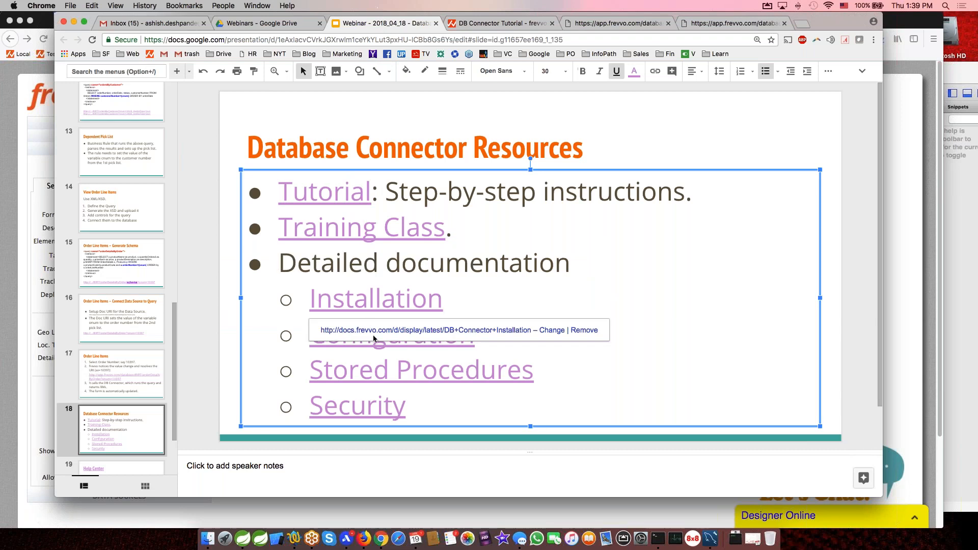
click(390, 330)
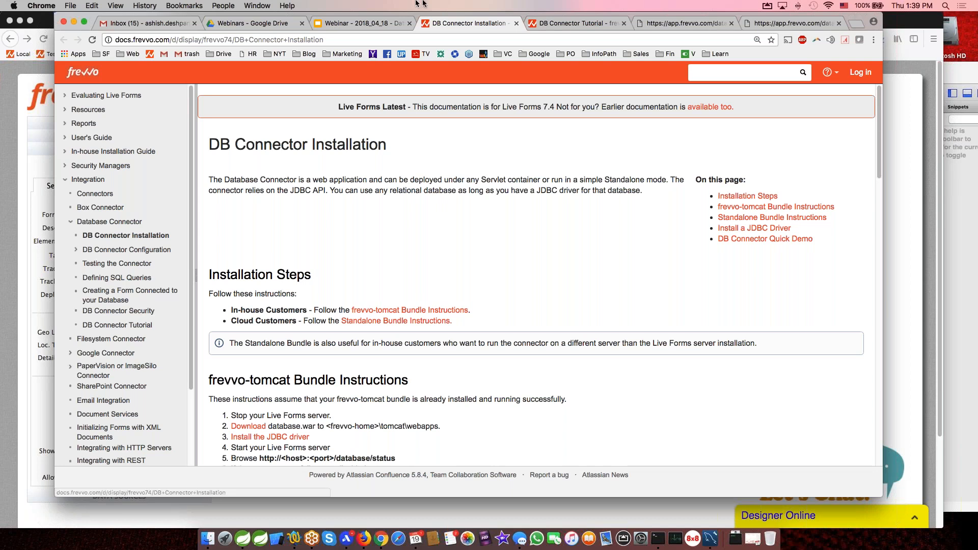
click(369, 24)
click(390, 370)
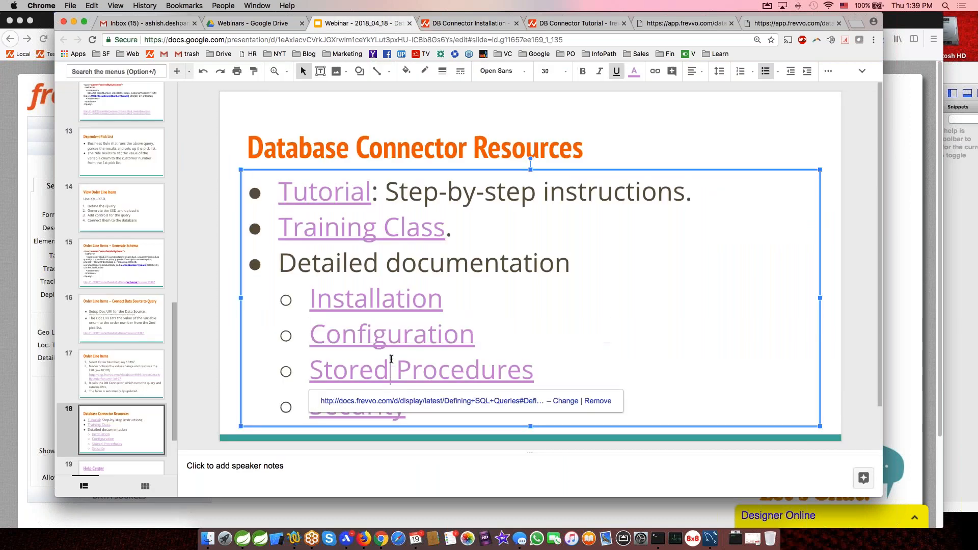
click(400, 401)
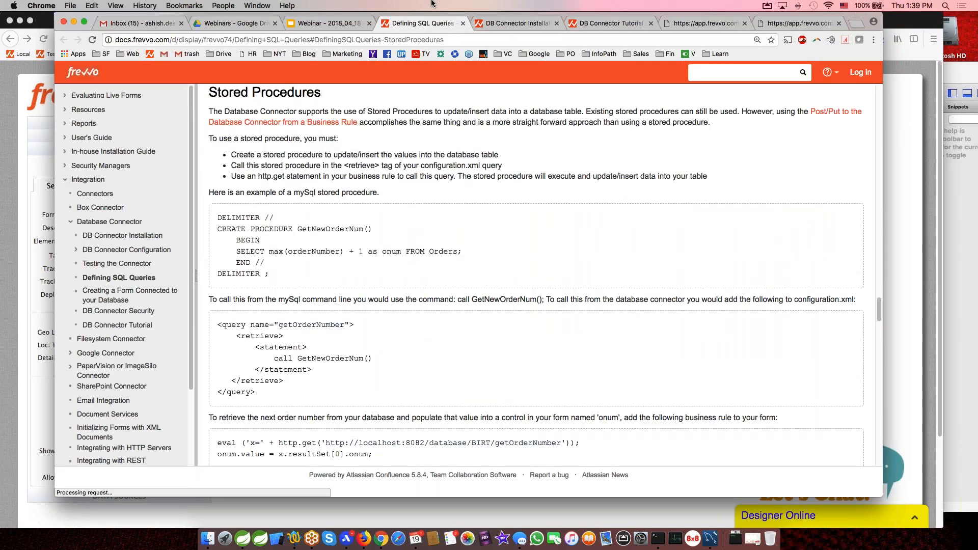
Open the DB Connector Security documentation and examine its SSL, queryKey attribute and SQL Injection Protection sections
click(124, 312)
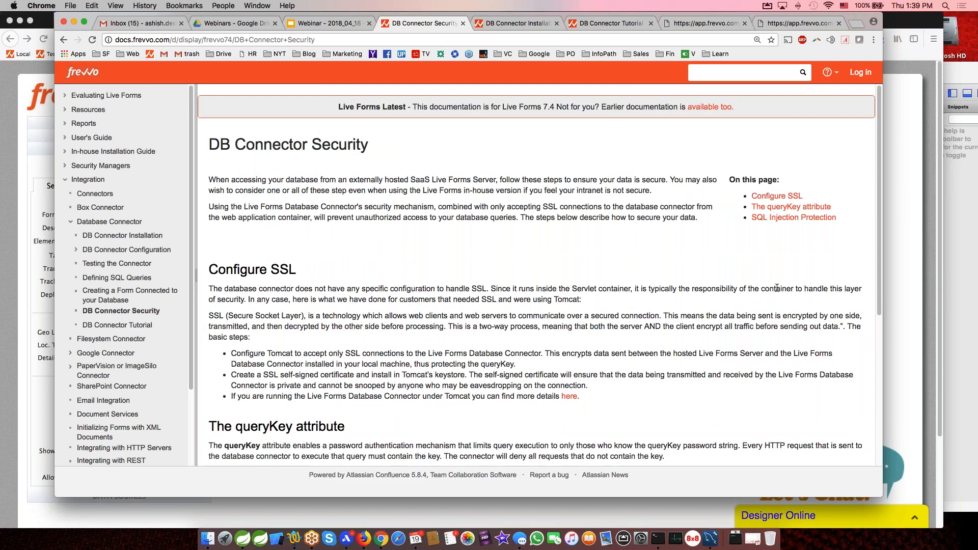
scroll(720, 325, down, 5)
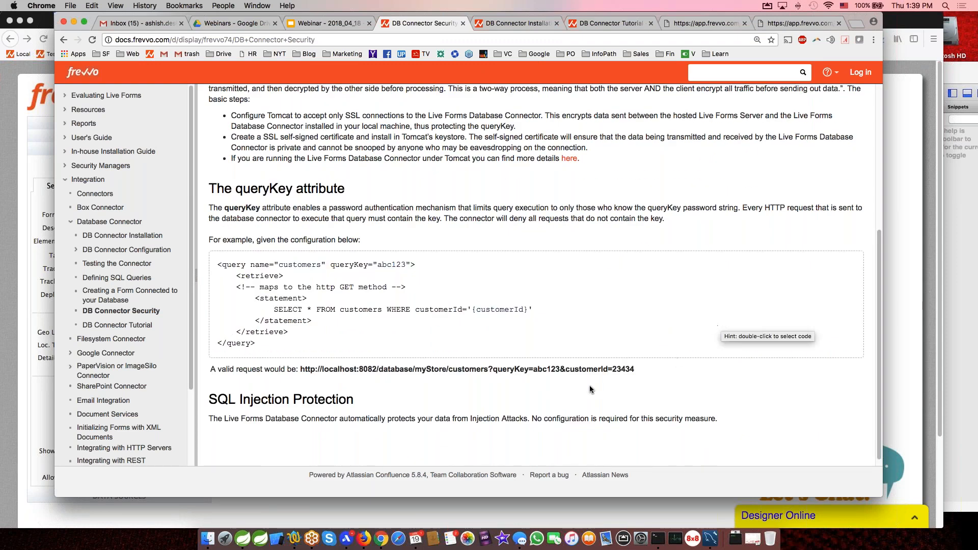
scroll(589, 387, down, 1)
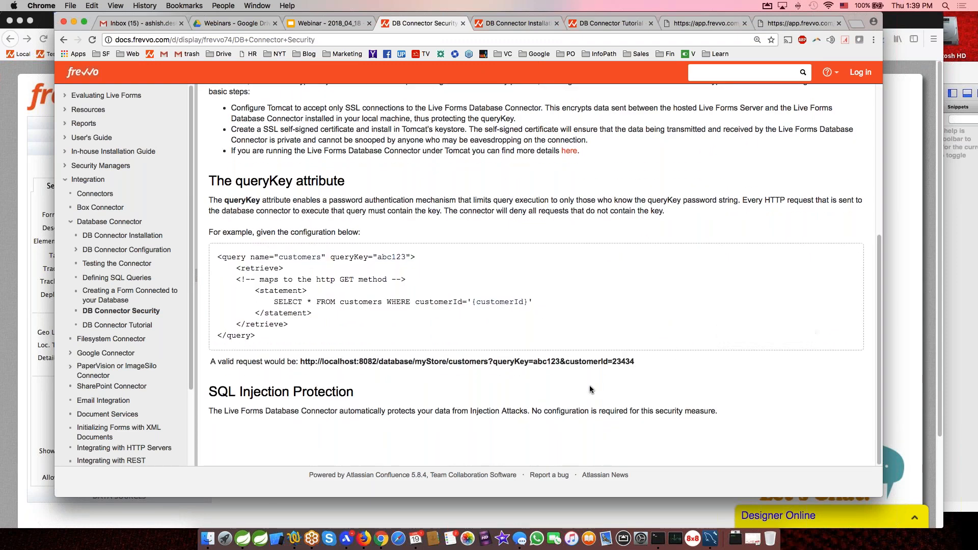
Return to the webinar presentation, show slide 19, Help Center, and reveal the link behind its title
click(333, 24)
scroll(127, 377, down, 2)
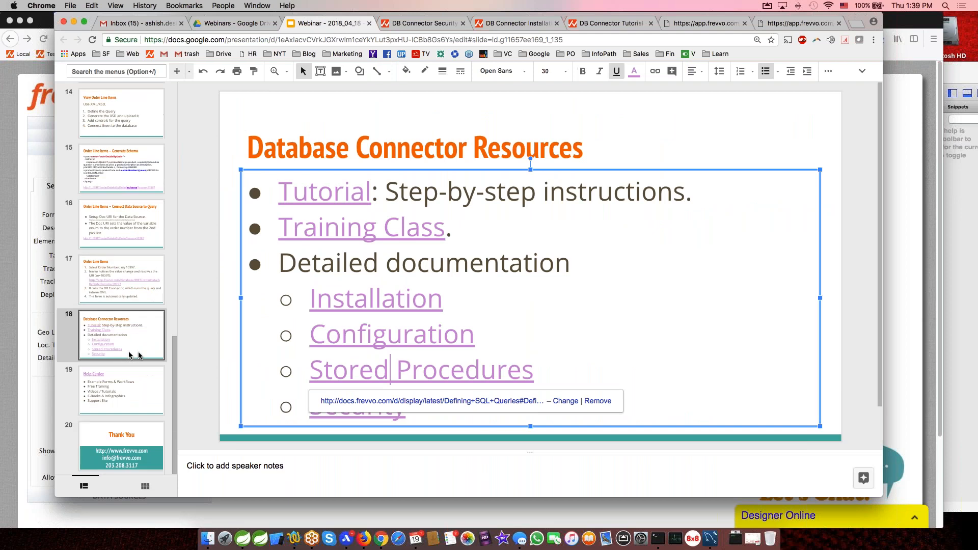
click(132, 390)
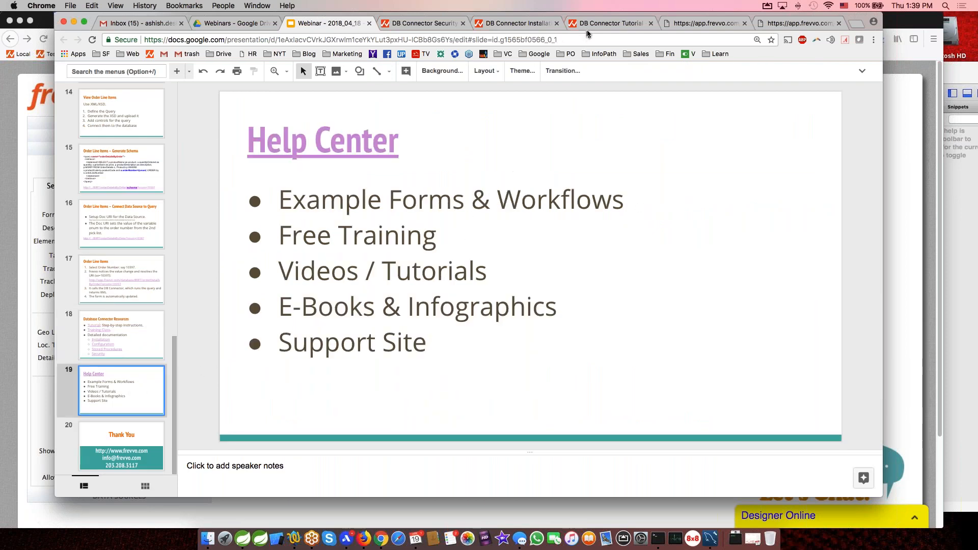
click(347, 143)
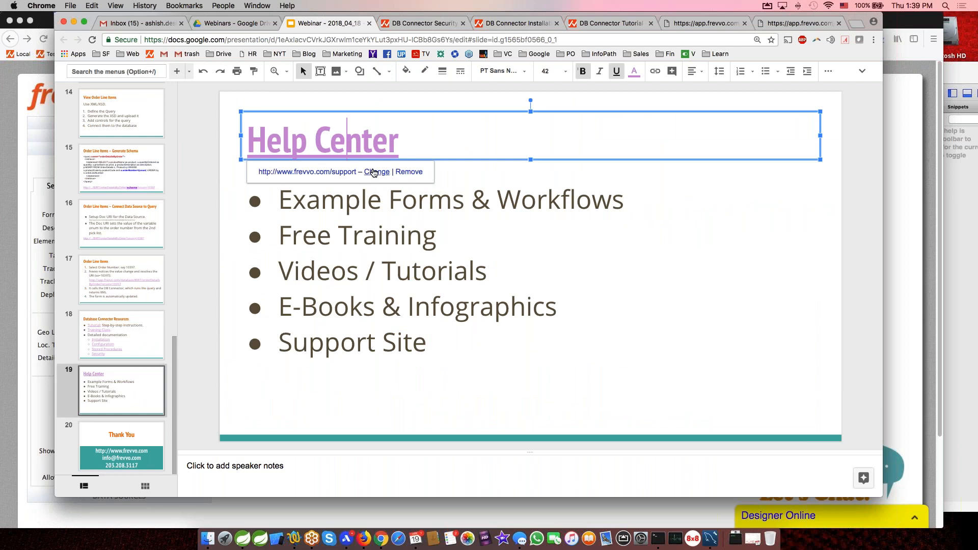
click(413, 271)
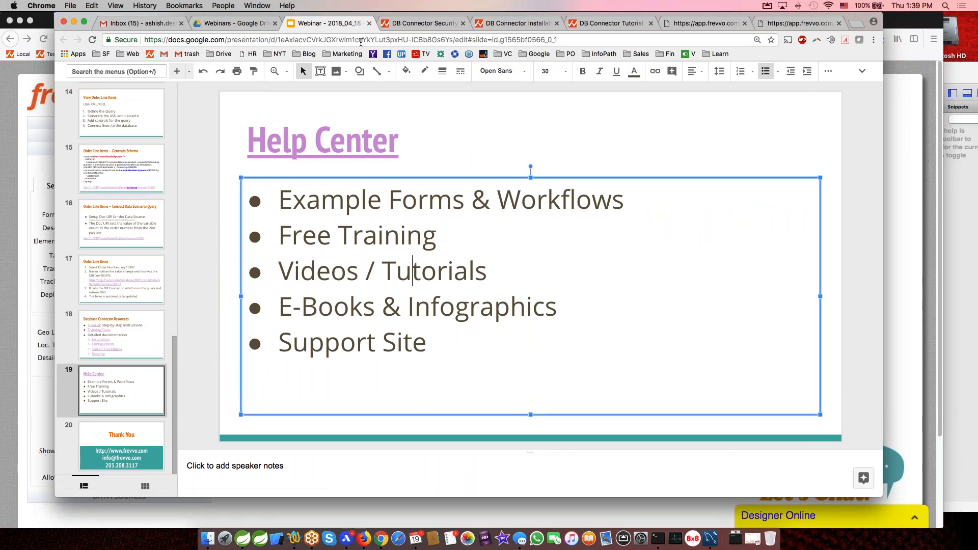
Open the frevvo website in a new tab and examine the Sales Orders and Dynamic Customer Info database forms on its Examples page
super+click(151, 56)
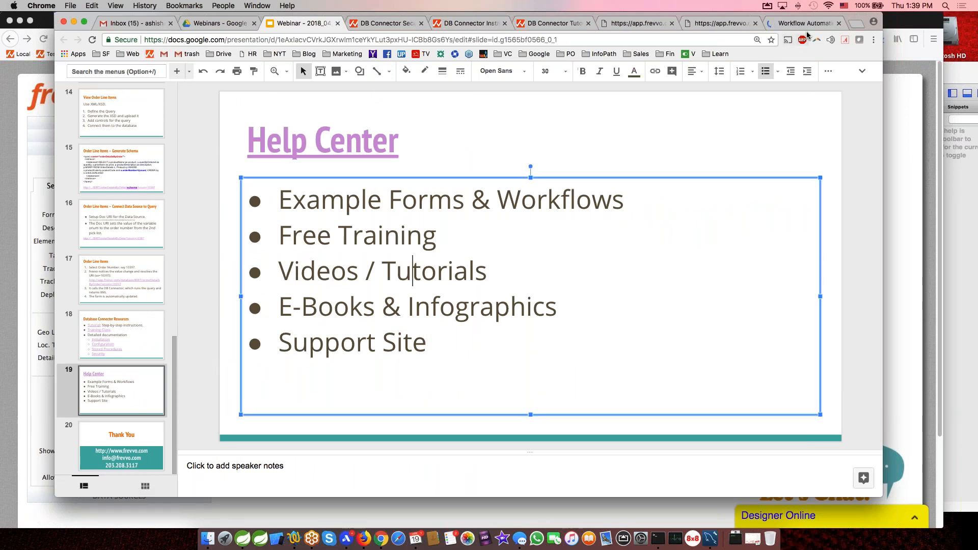
click(783, 26)
mouse_move(567, 90)
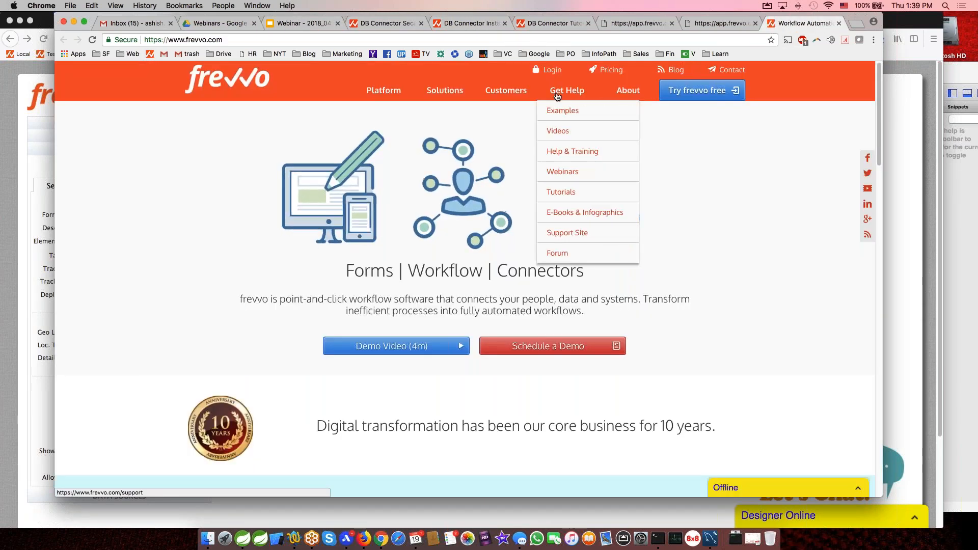
click(556, 111)
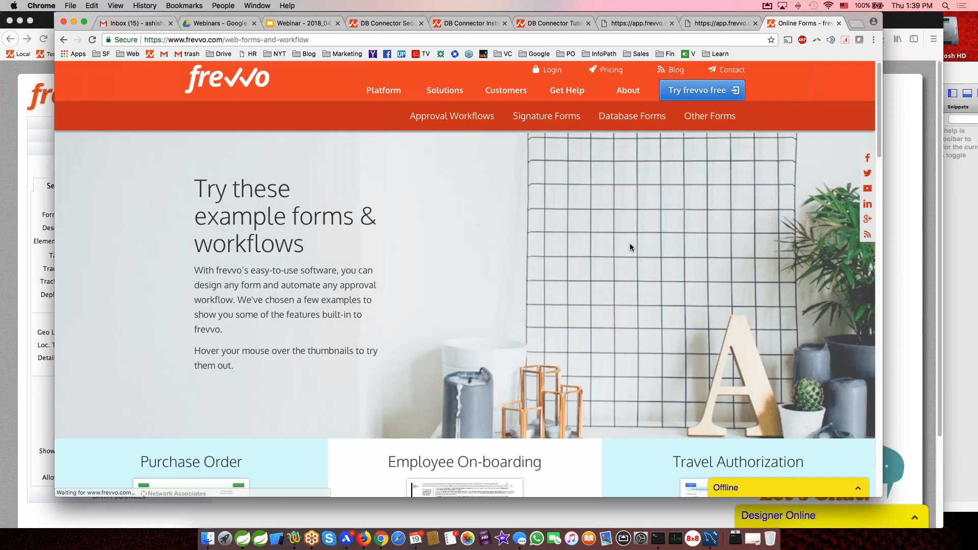
scroll(630, 243, down, 15)
scroll(629, 247, down, 6)
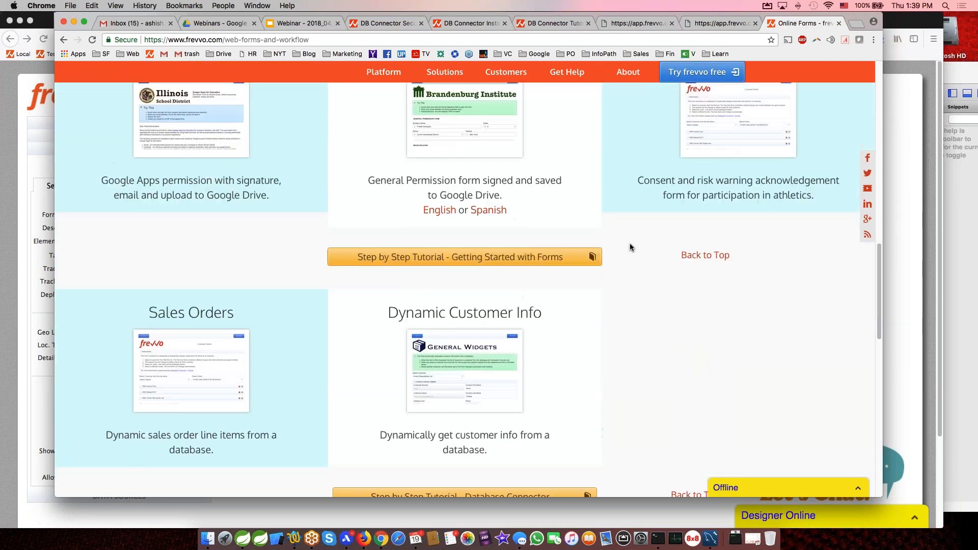
mouse_move(455, 301)
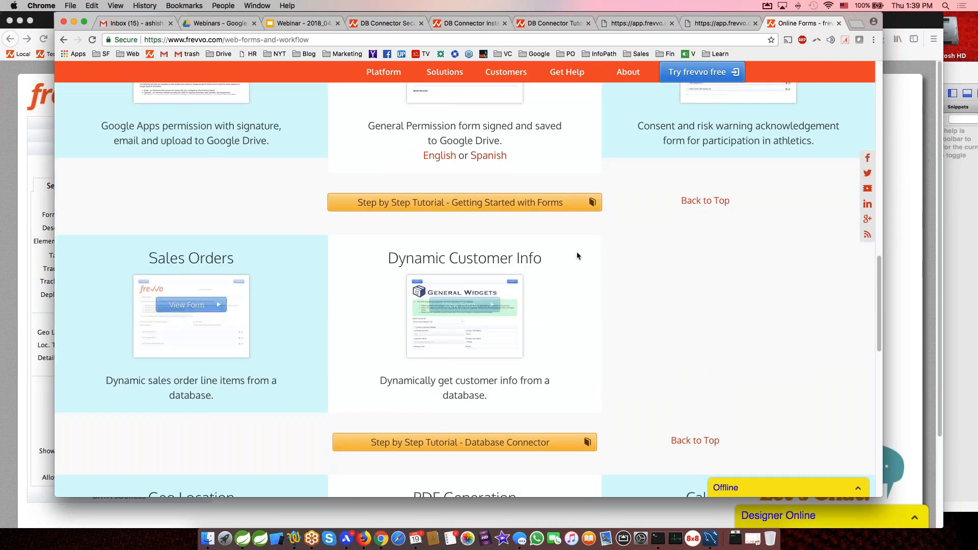
Open the frevvo site's Videos page and look through the available product and tutorial videos
mouse_move(571, 68)
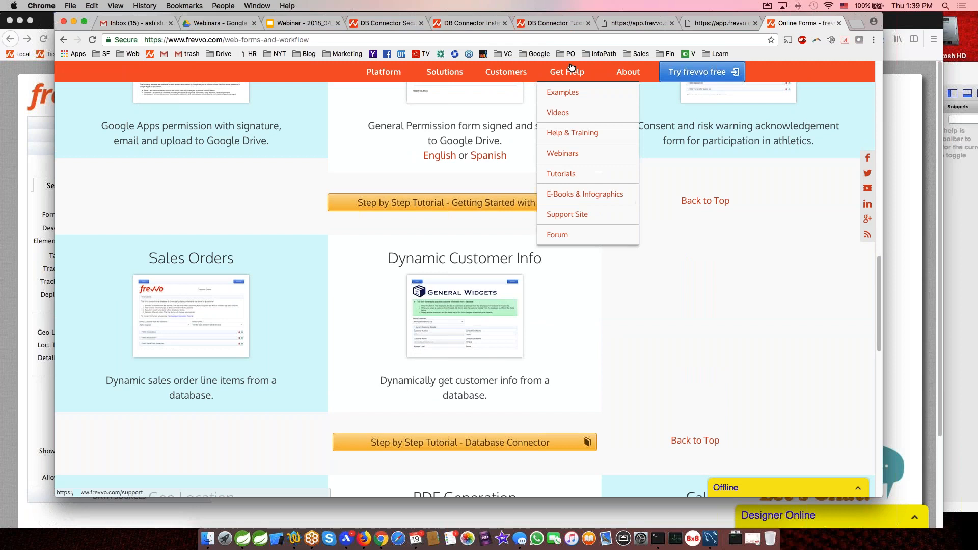
click(559, 113)
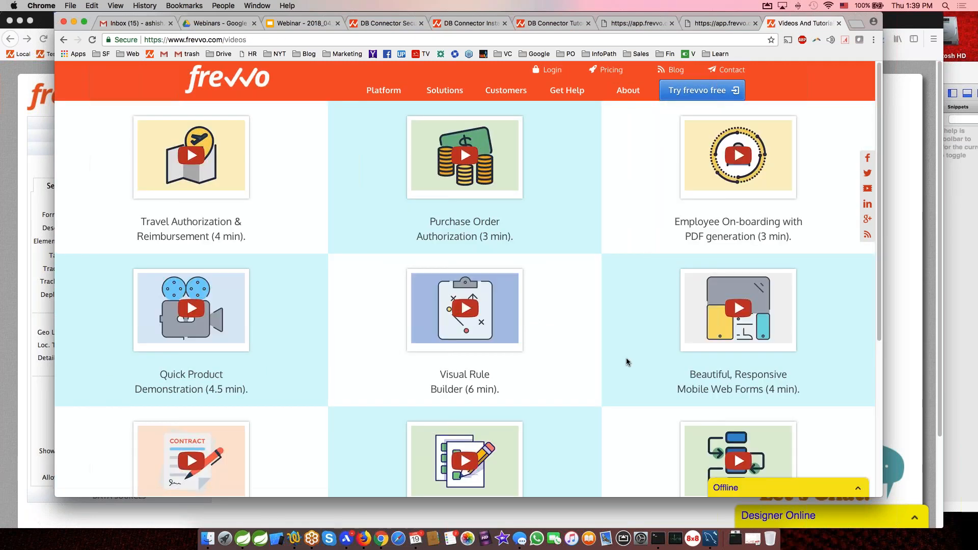
scroll(626, 357, down, 2)
scroll(627, 361, down, 2)
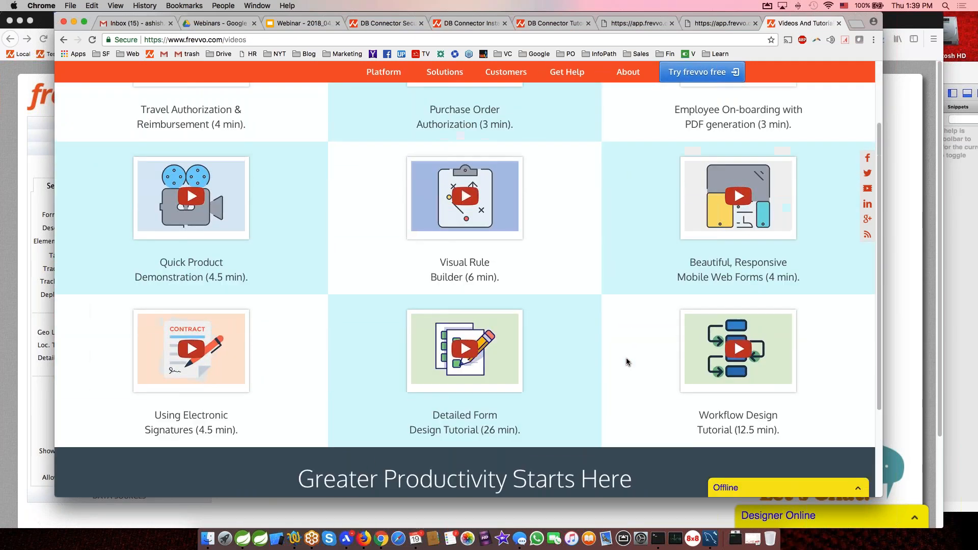
scroll(626, 361, up, 3)
View the frevvo site's E-Books & Infographics page and open the Support Site
mouse_move(567, 91)
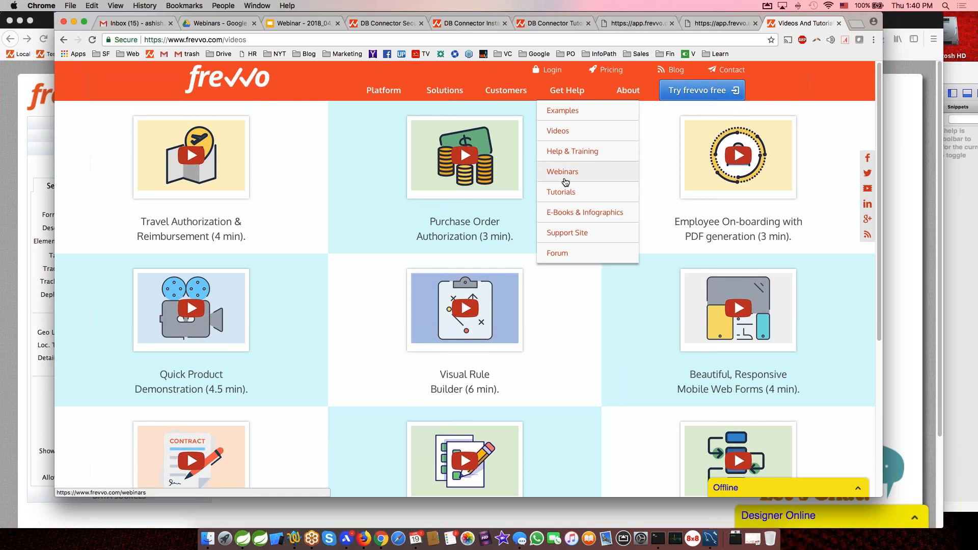
click(564, 209)
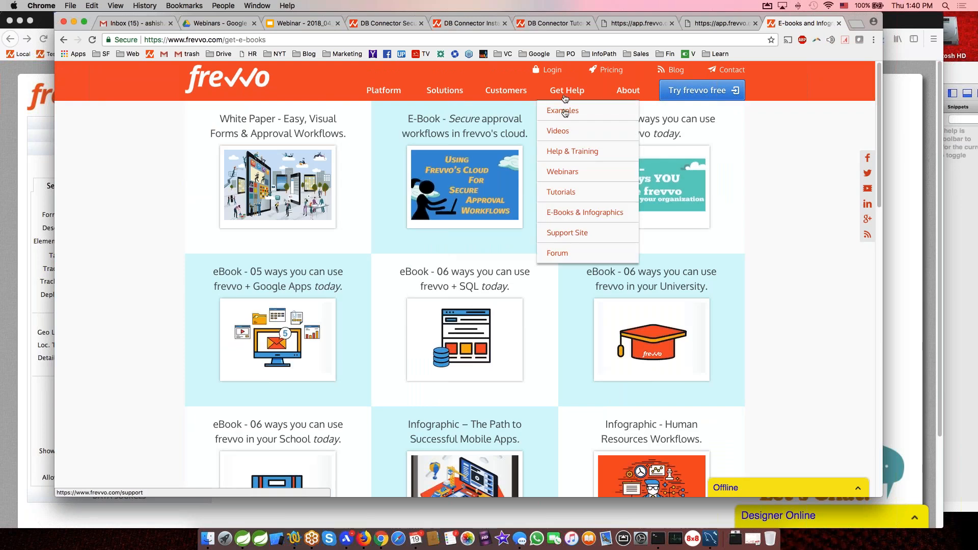
click(567, 235)
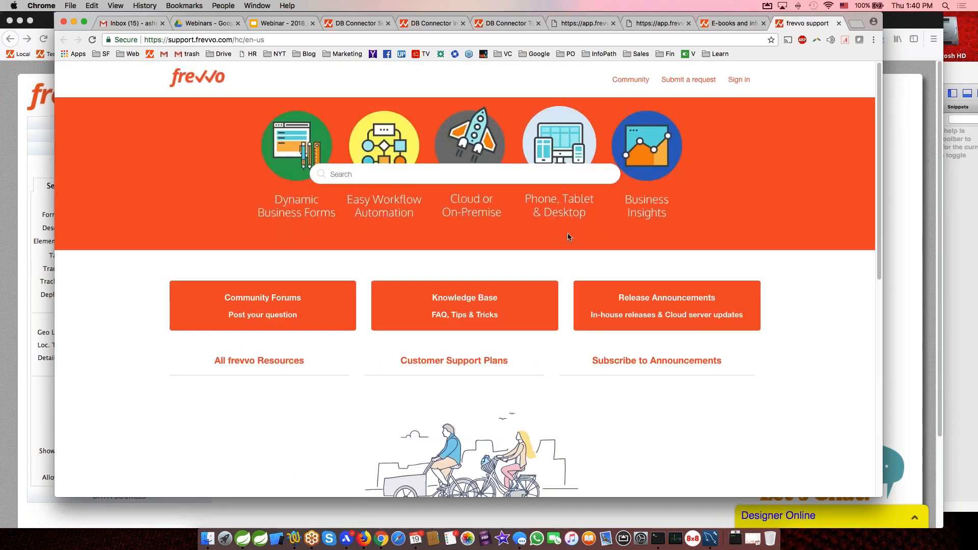
Return to the webinar presentation and show slide 20, Thank You
key(super+3)
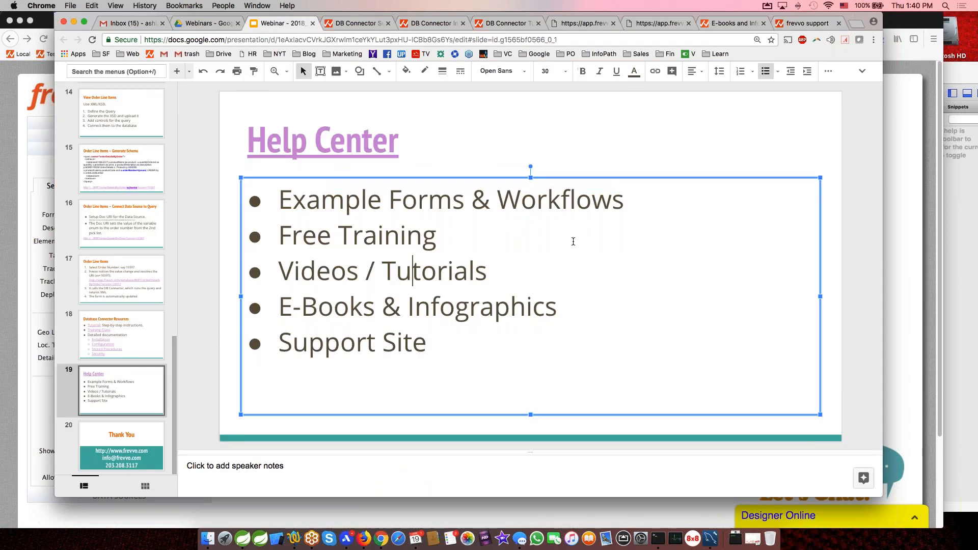
click(122, 442)
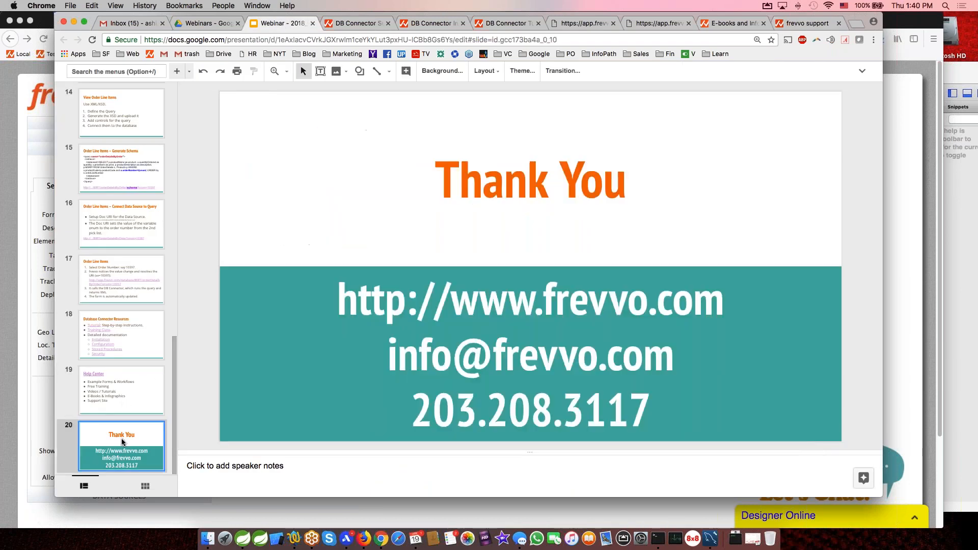
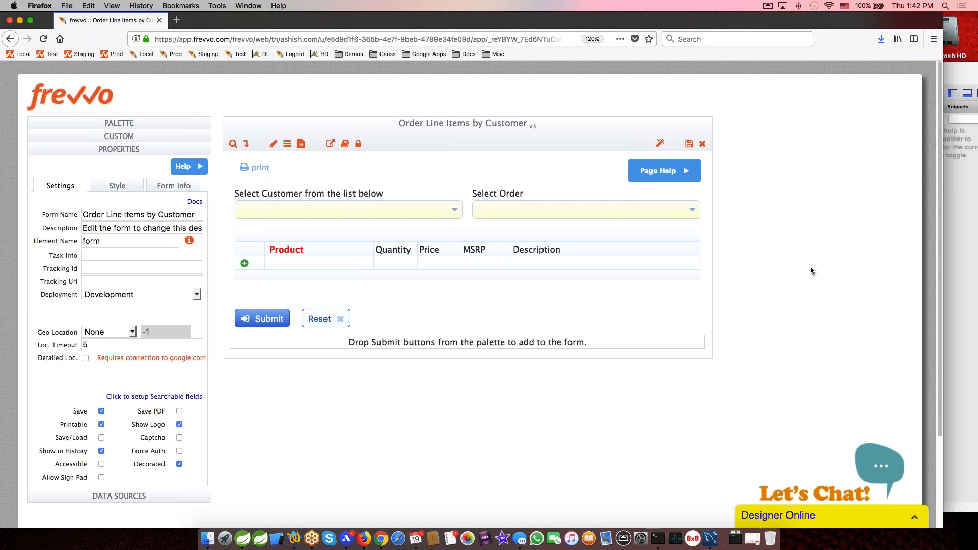
In the Order Line Items by Customer form in Firefox, set the customer dropdown's options source to Web Service
click(364, 197)
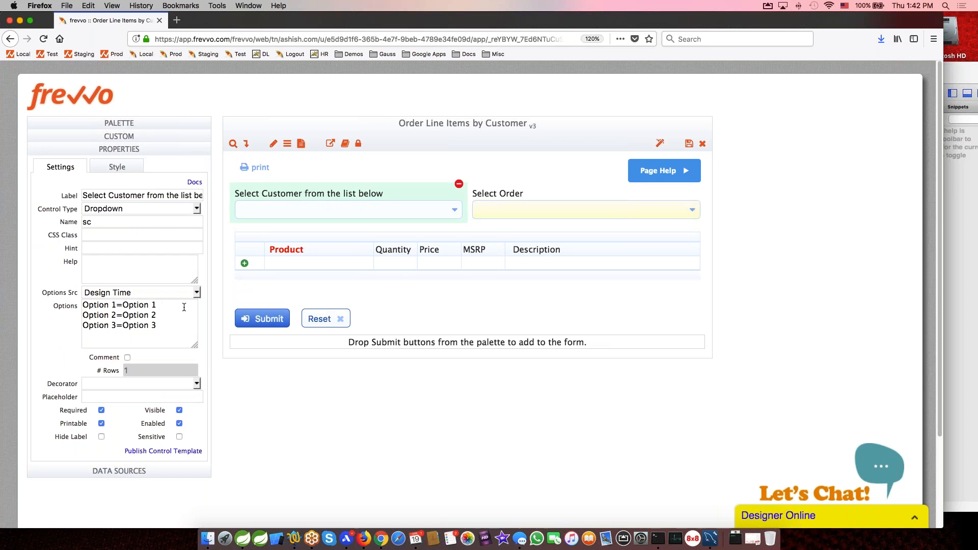
click(134, 293)
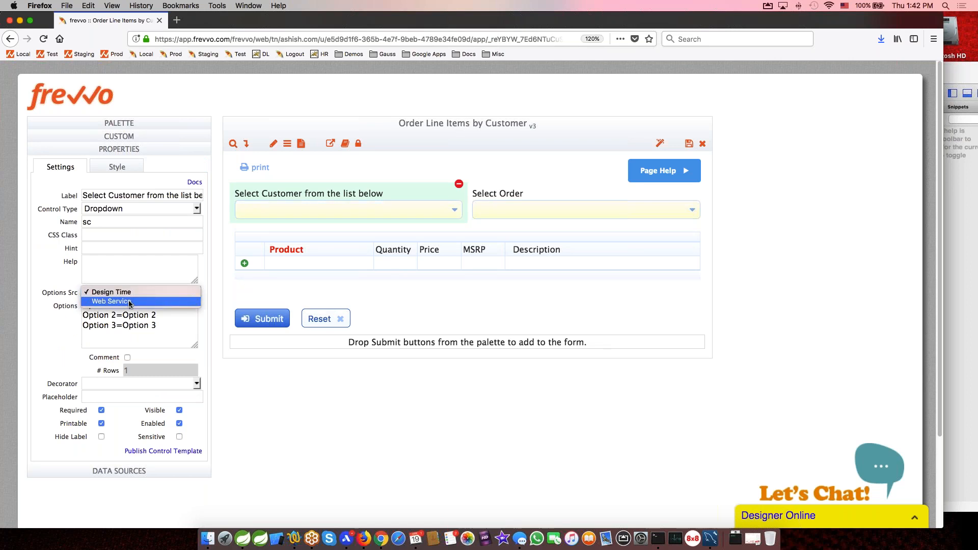
click(128, 302)
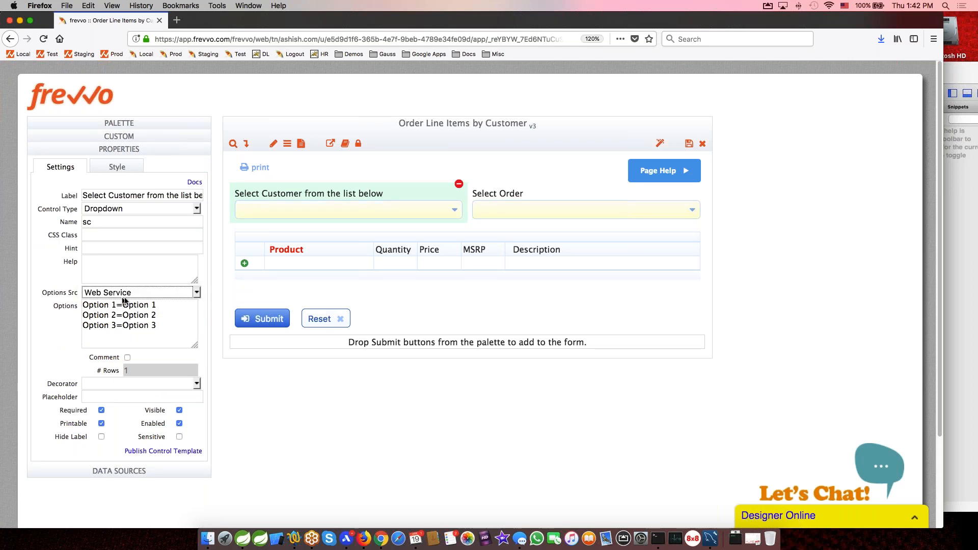
click(127, 307)
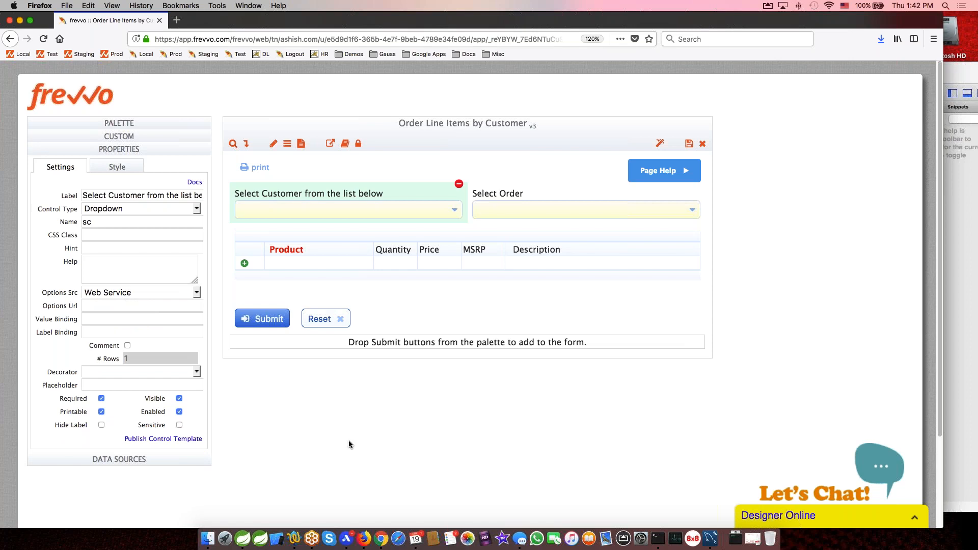